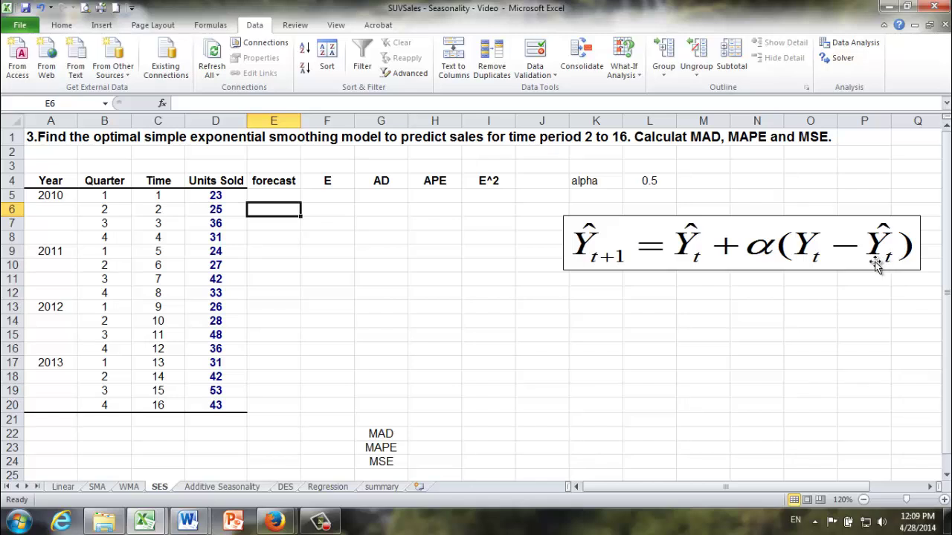
# Set the first-period forecast in E5 equal to the actual units sold with =D5
pyautogui.click(268, 194)
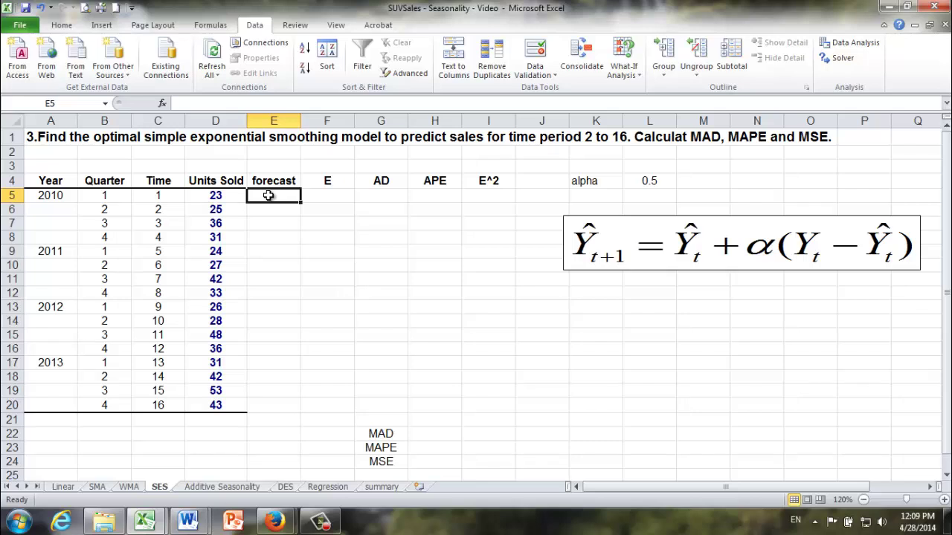
pyautogui.write('=')
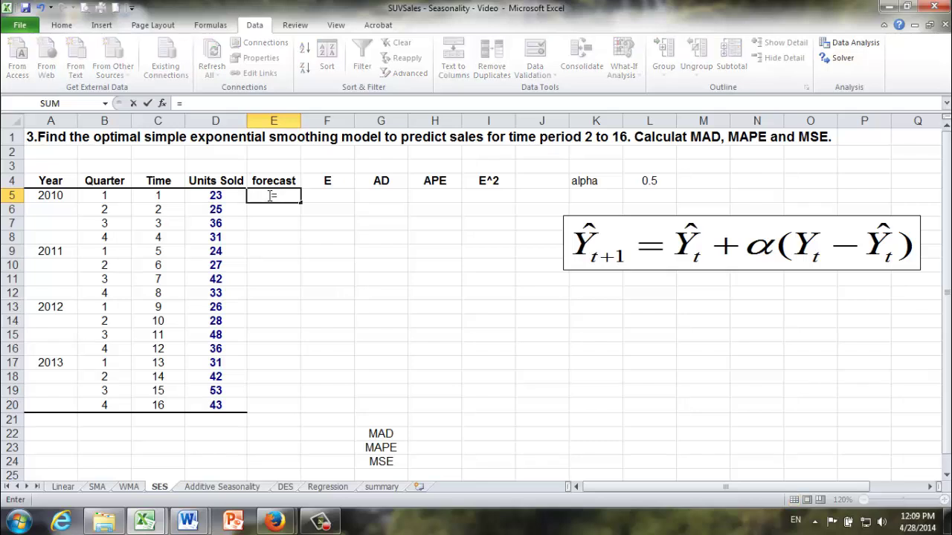
pyautogui.click(213, 195)
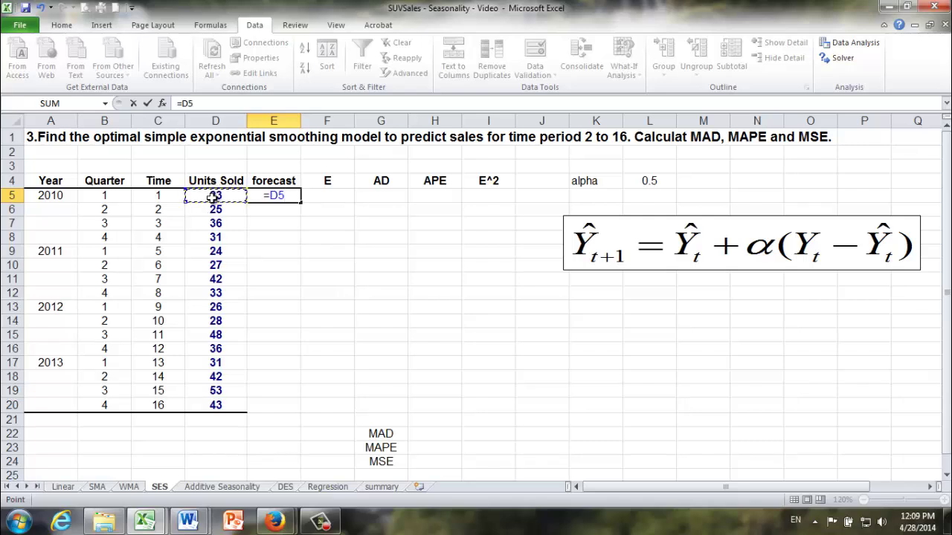
pyautogui.press('Return')
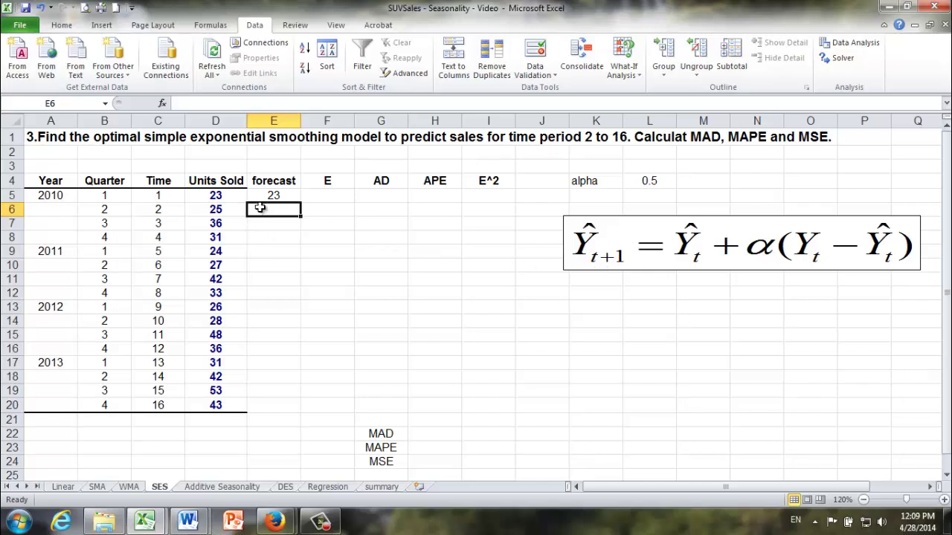
# Enter the exponential smoothing forecast for period 2 in E6 as =E5+$L$4*(D5-E5), with the alpha reference locked
pyautogui.write('=')
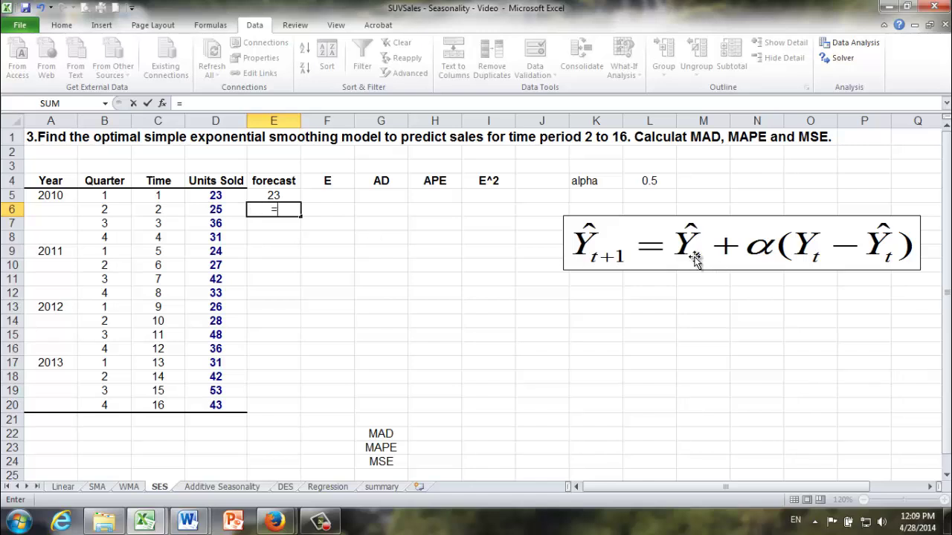
pyautogui.click(266, 197)
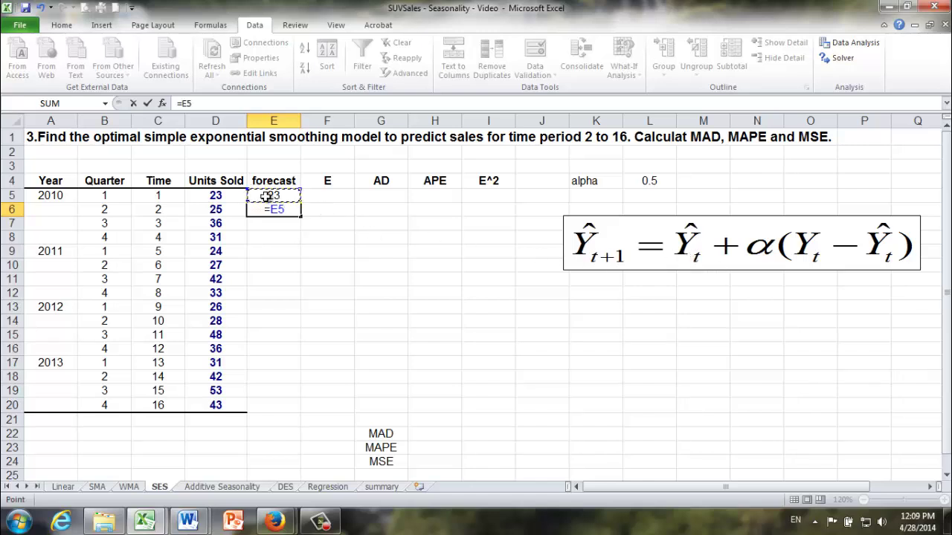
pyautogui.write('+')
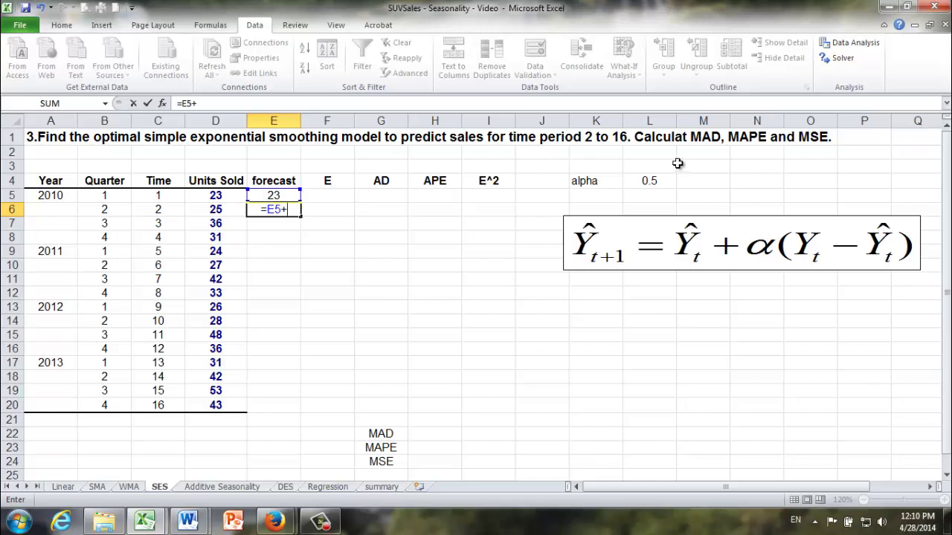
pyautogui.click(652, 180)
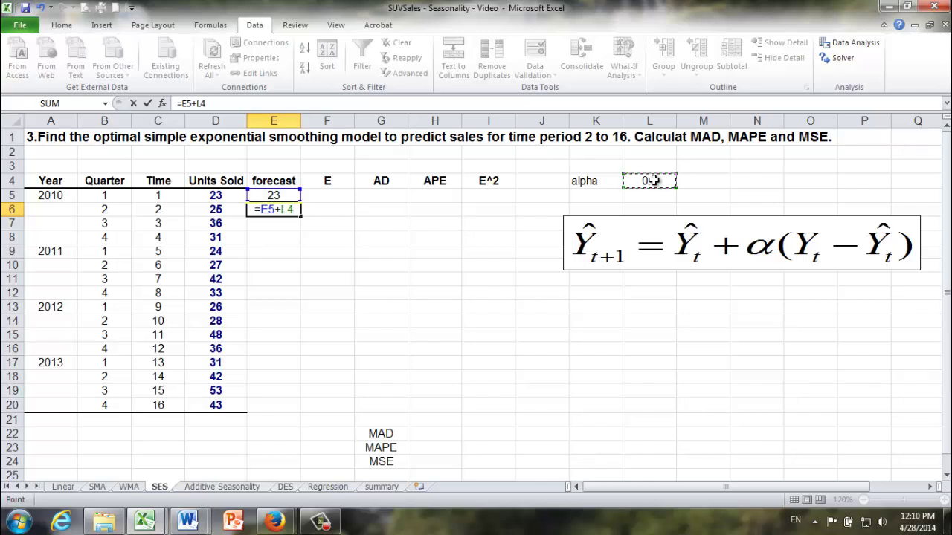
pyautogui.press('F4')
pyautogui.write('(')
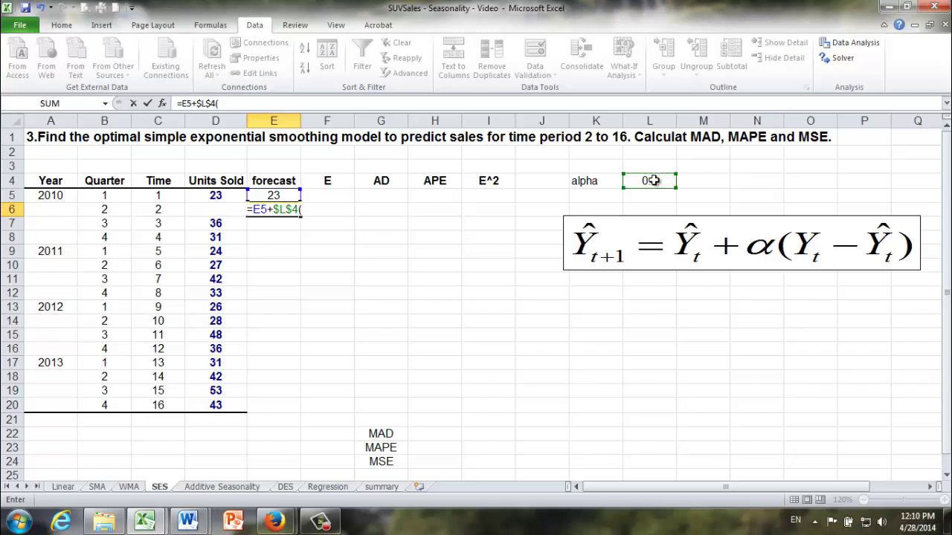
pyautogui.press('BackSpace')
pyautogui.write('*(')
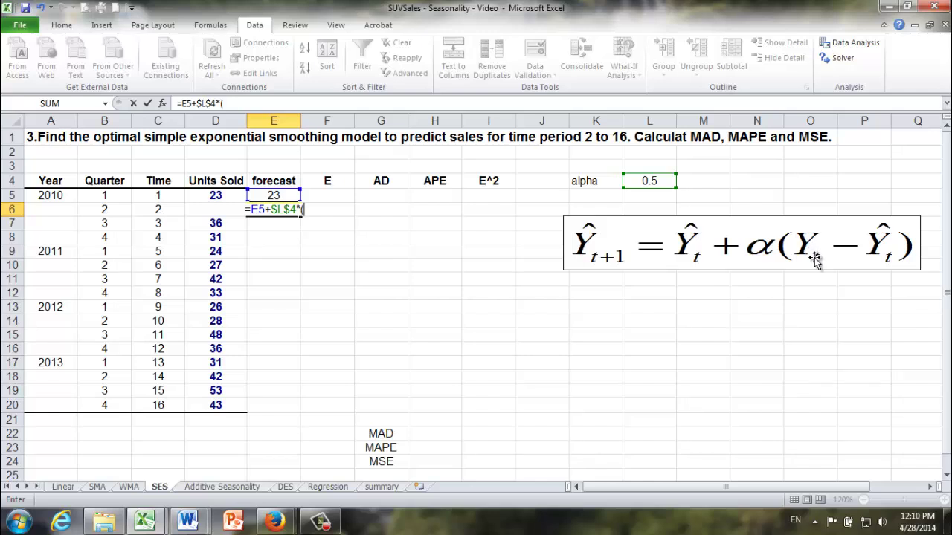
pyautogui.click(201, 195)
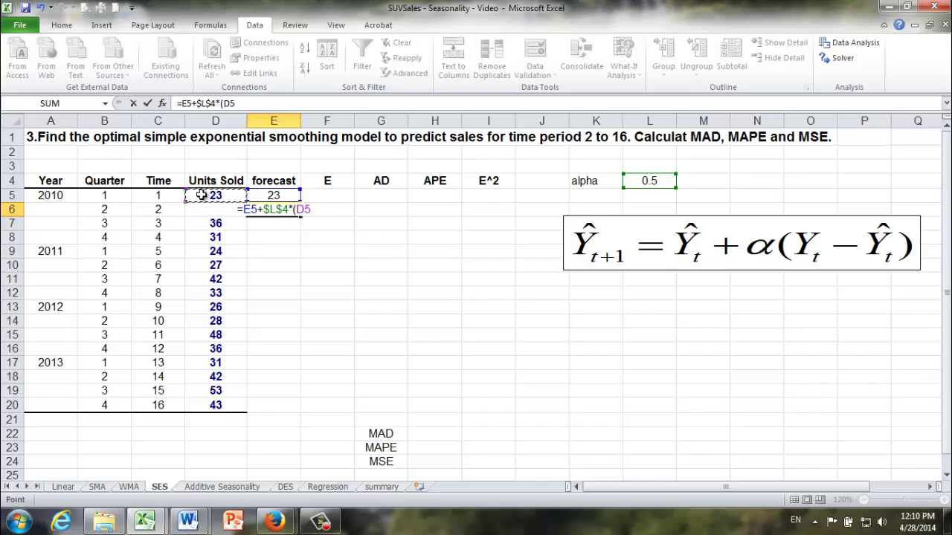
pyautogui.write('-')
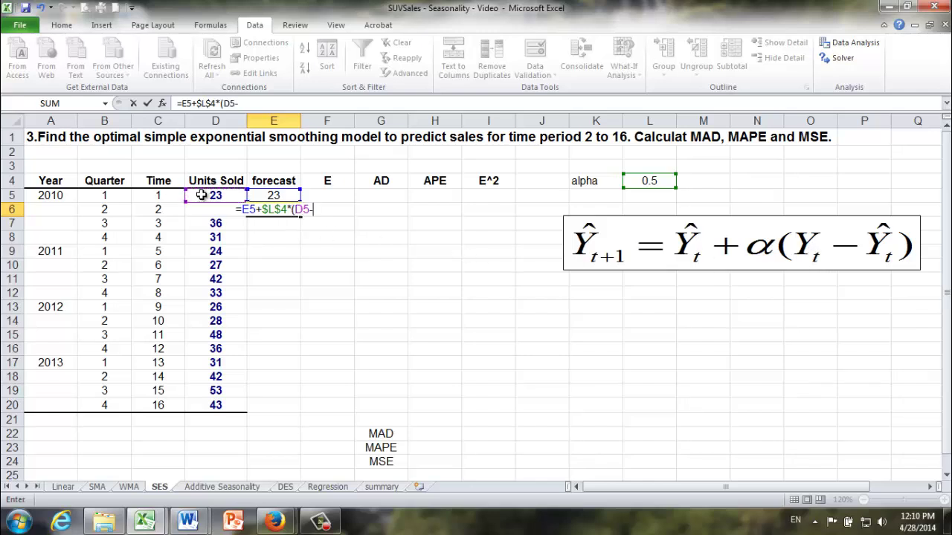
pyautogui.click(276, 194)
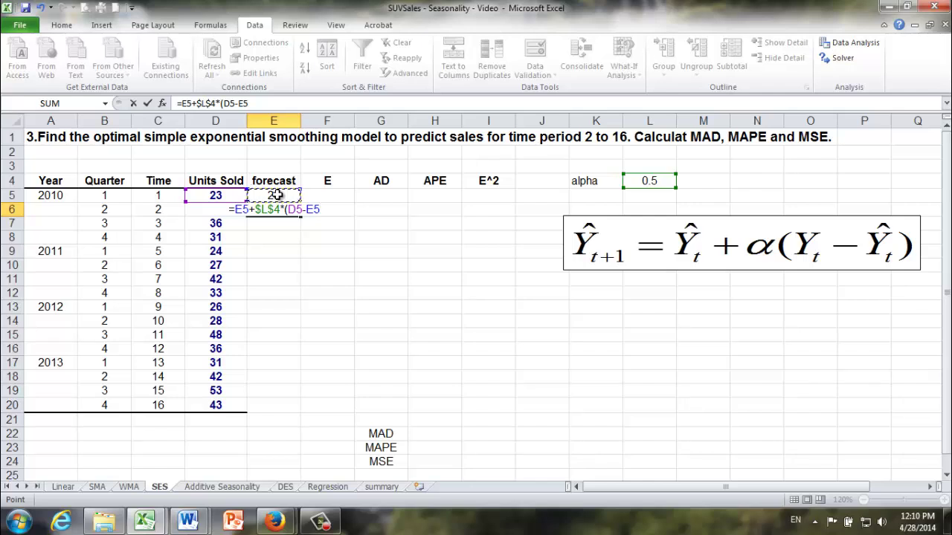
pyautogui.write(')')
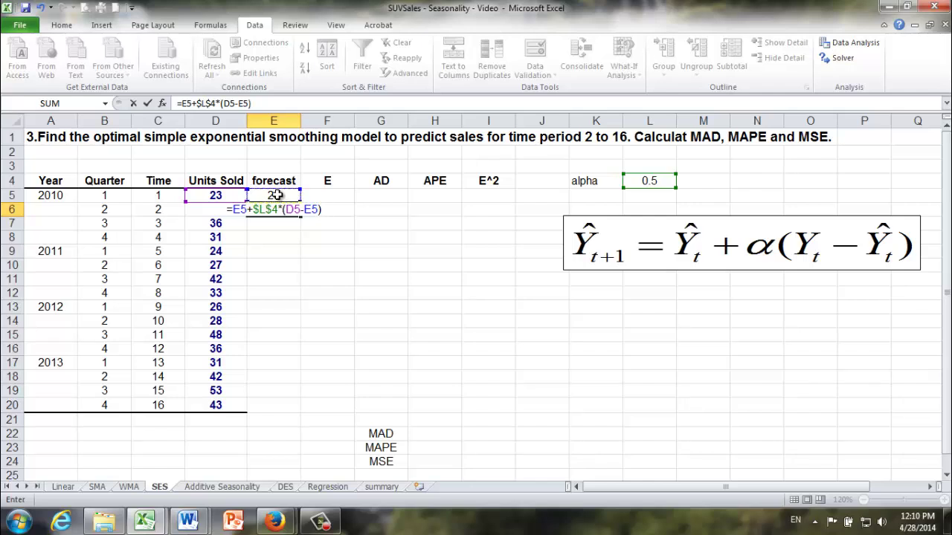
pyautogui.press('Return')
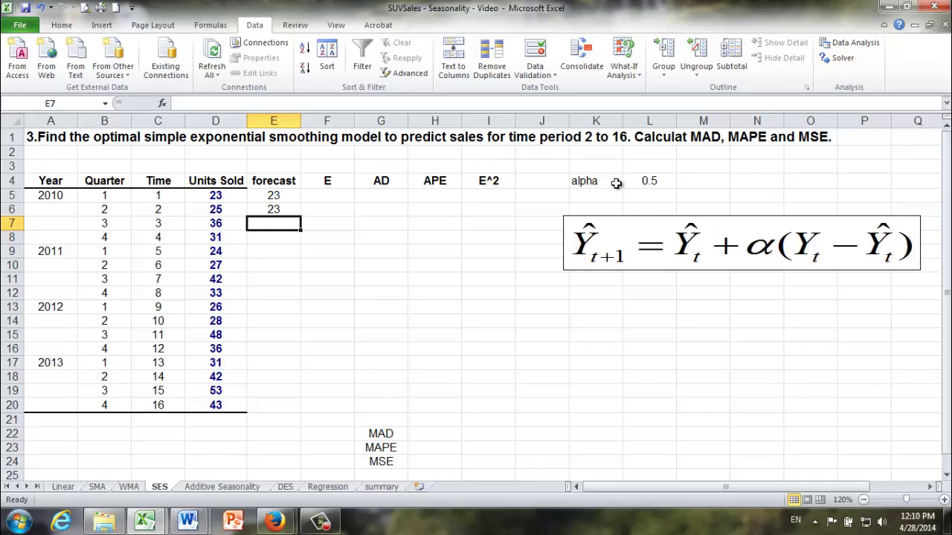
pyautogui.click(646, 183)
pyautogui.click(597, 181)
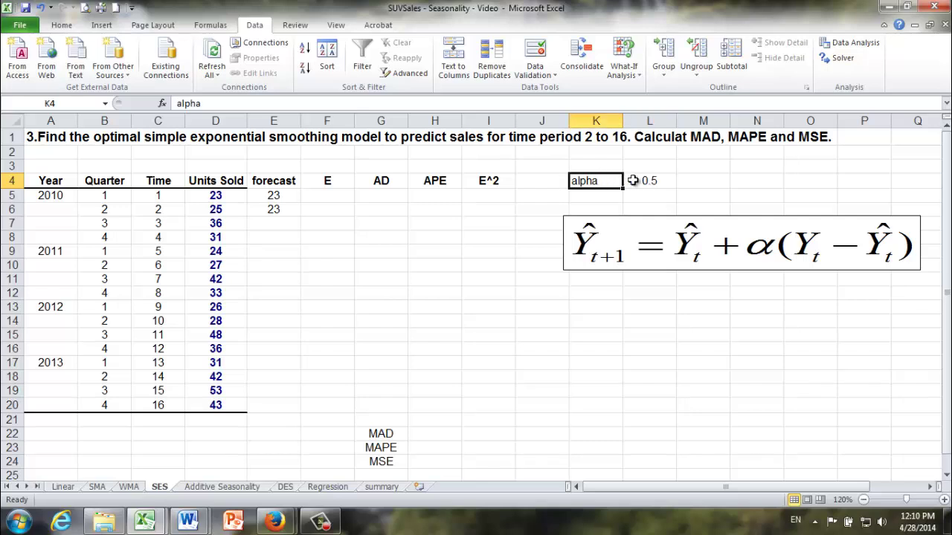
pyautogui.click(633, 180)
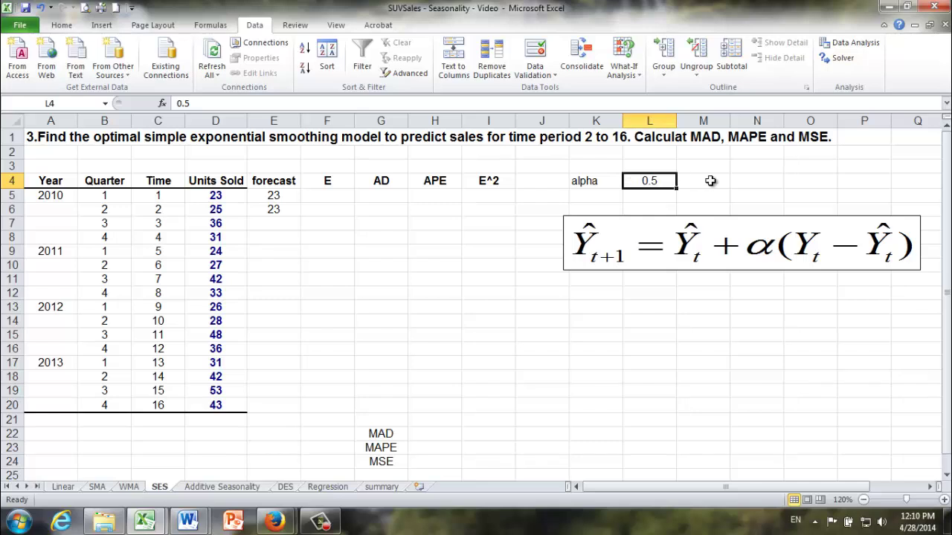
pyautogui.click(581, 180)
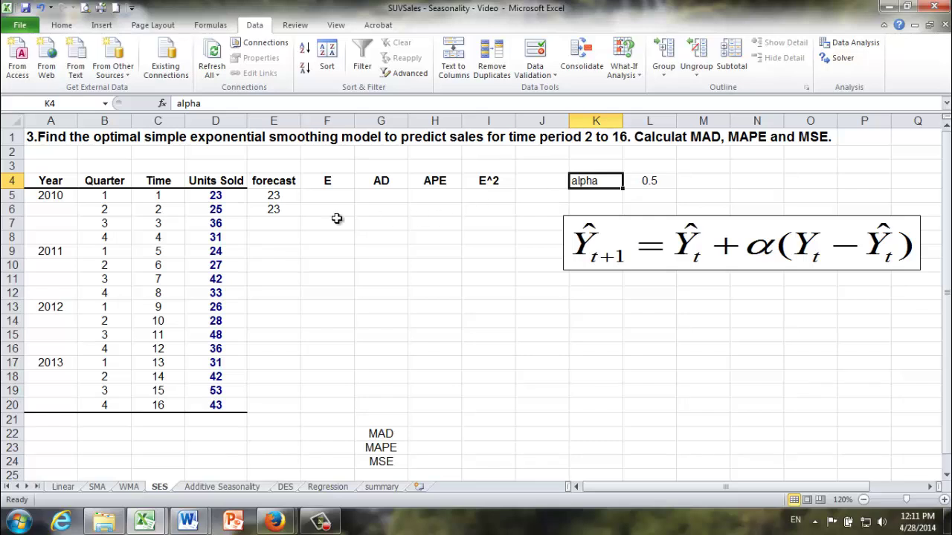
pyautogui.click(258, 211)
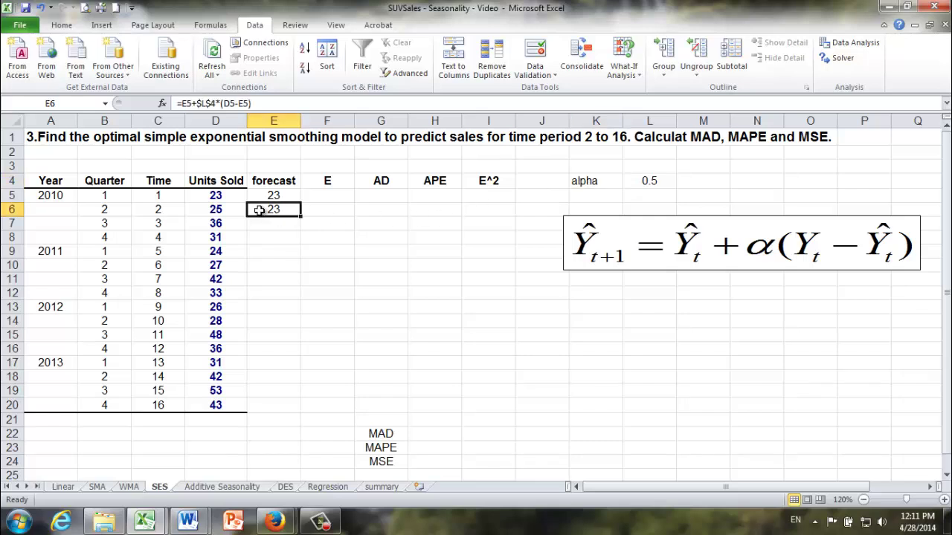
# Calculate the period 2 forecast error in F6 as units sold minus forecast, =D6-E6
pyautogui.click(316, 209)
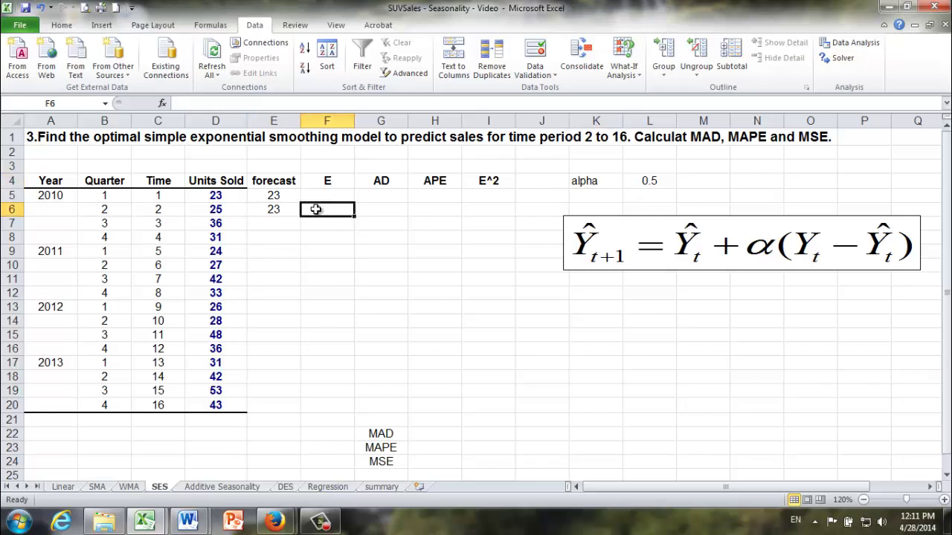
pyautogui.write('=')
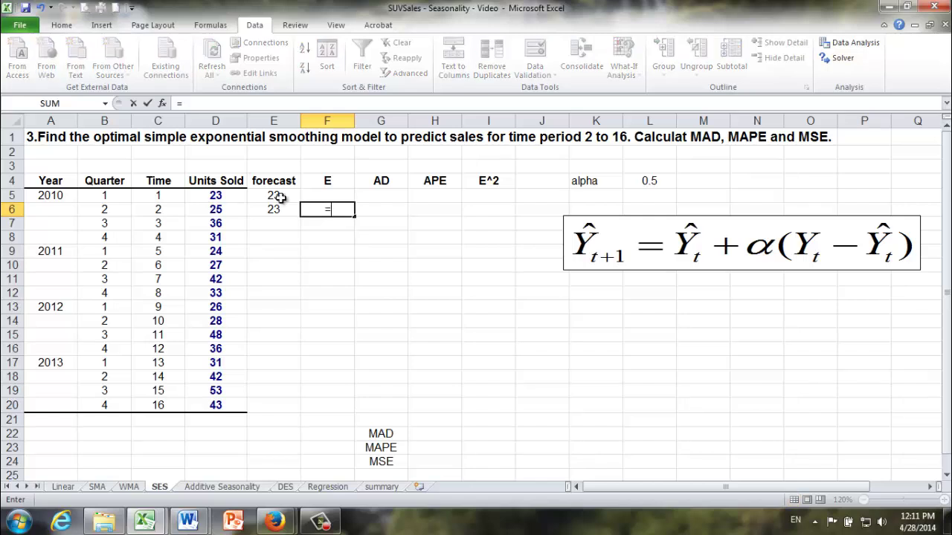
pyautogui.click(216, 210)
pyautogui.write('-')
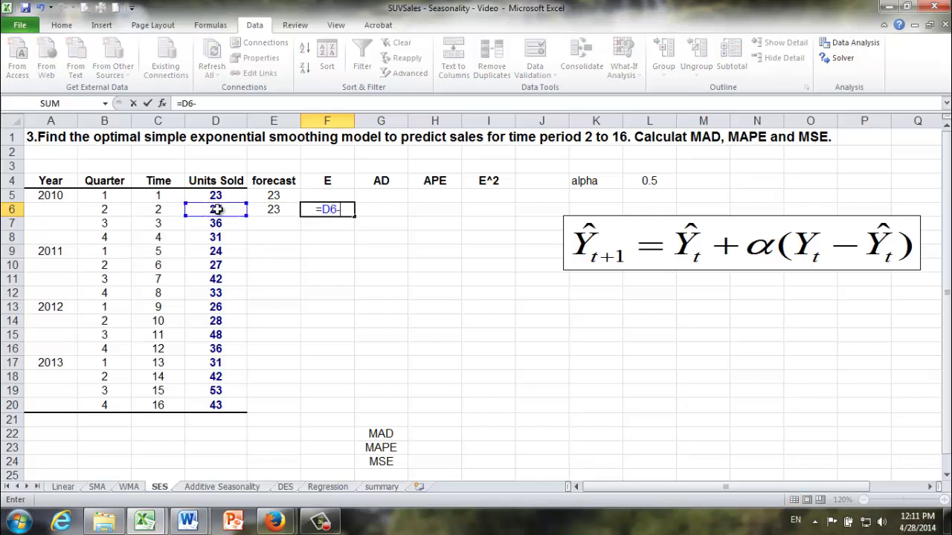
pyautogui.click(271, 210)
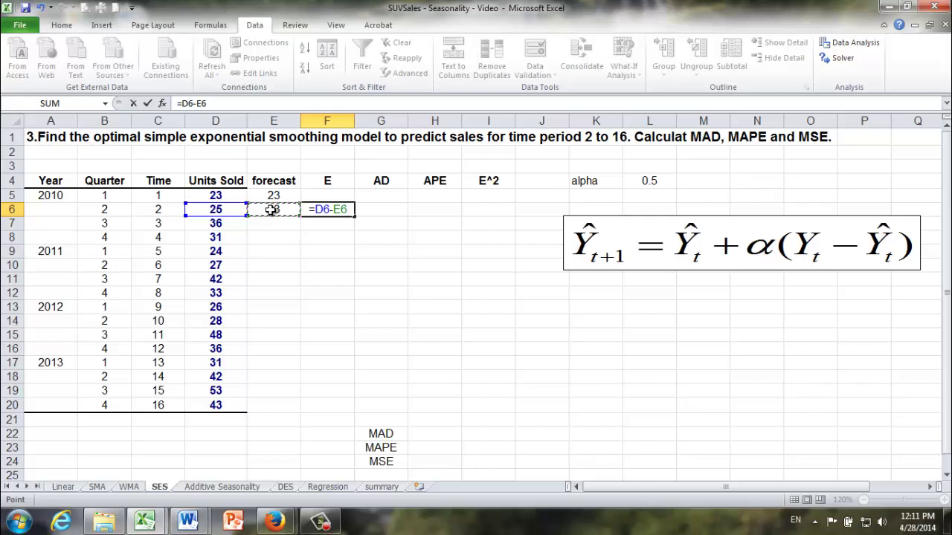
pyautogui.press('Return')
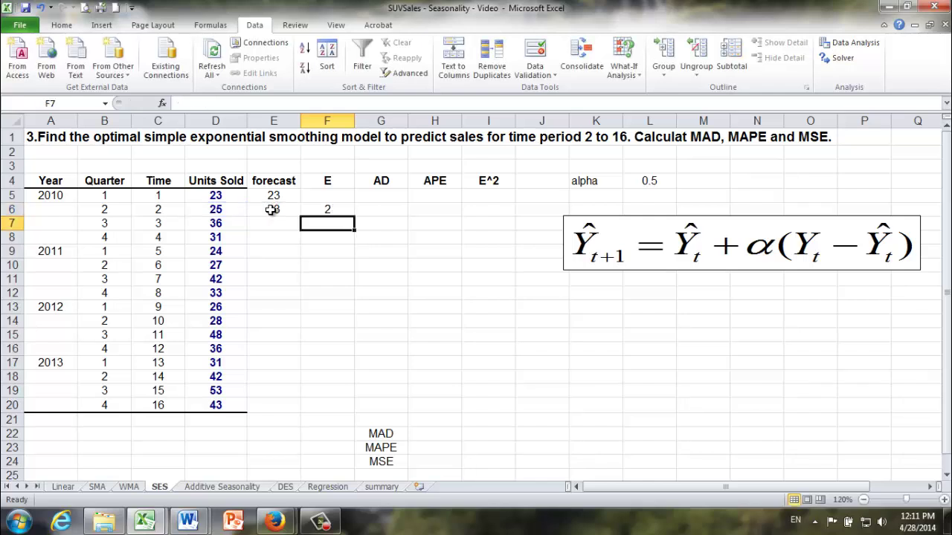
pyautogui.click(332, 211)
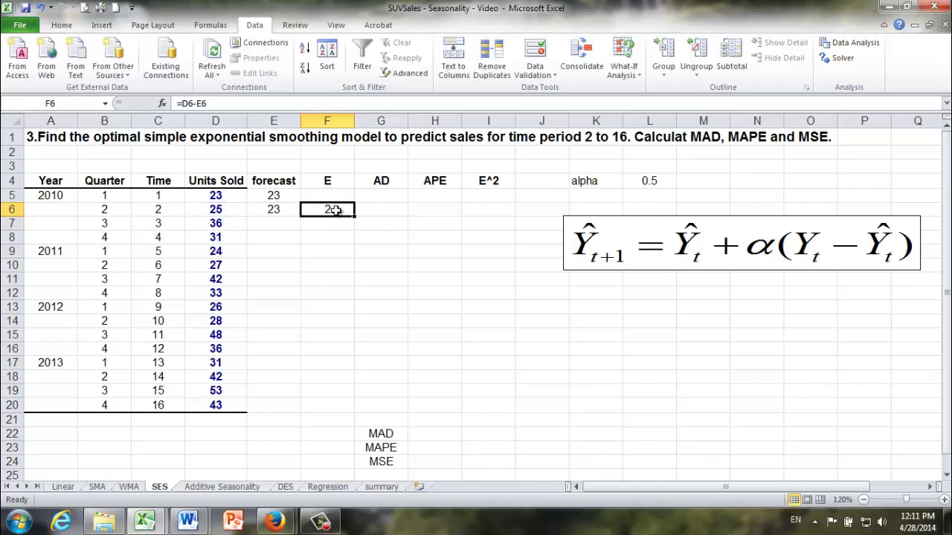
pyautogui.click(278, 195)
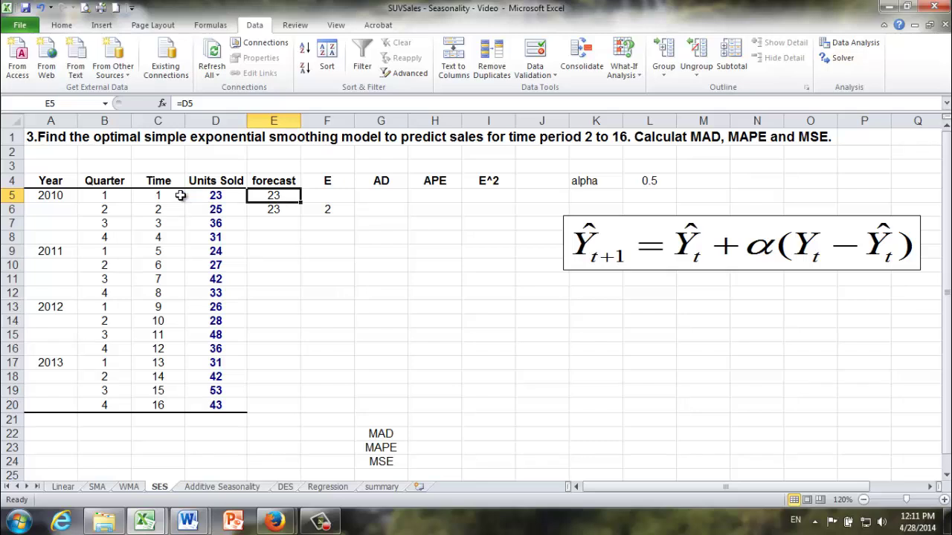
pyautogui.click(209, 195)
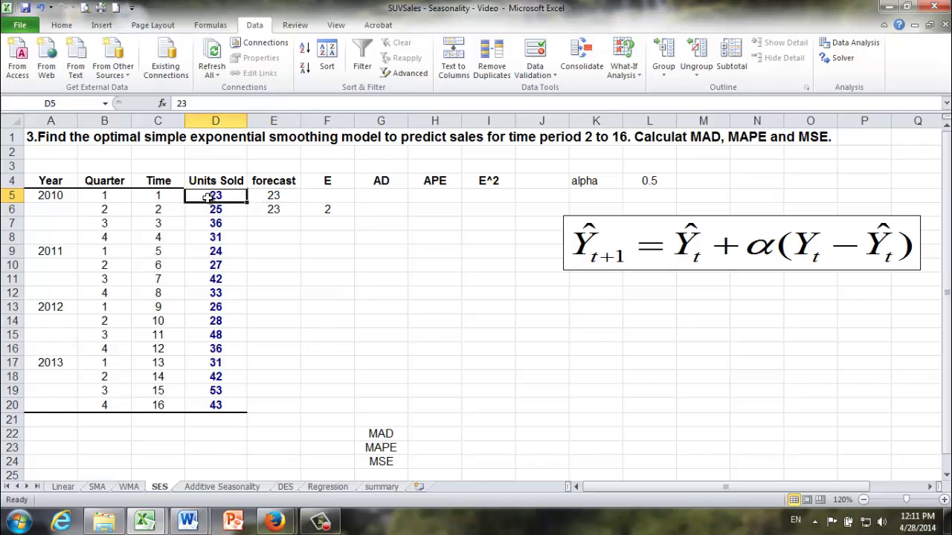
pyautogui.click(318, 211)
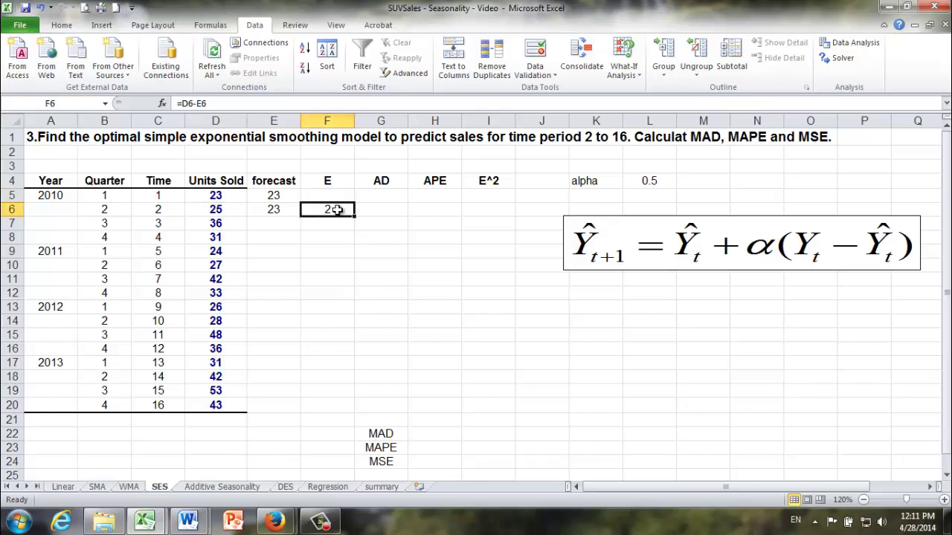
# Calculate the period 2 absolute deviation in G6 with =ABS(F6)
pyautogui.click(373, 211)
pyautogui.write('=abs(')
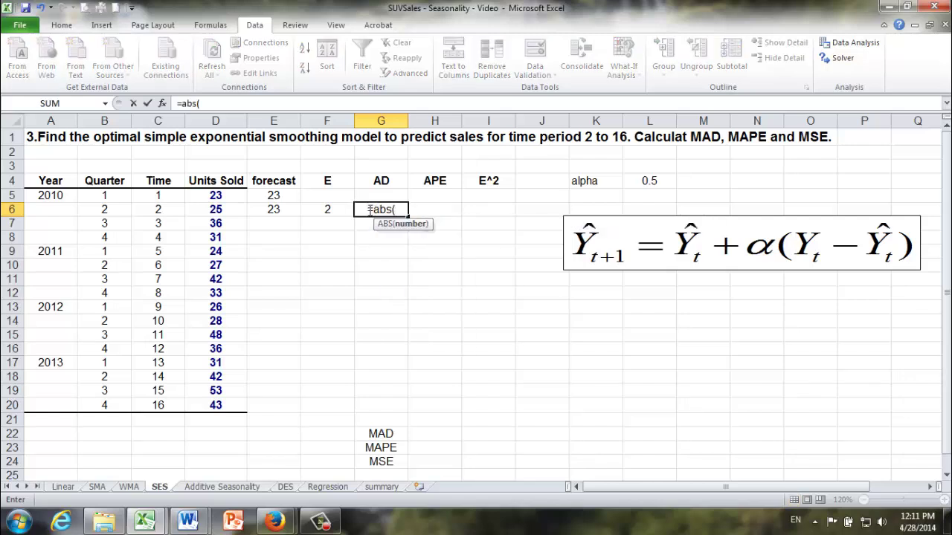
pyautogui.click(325, 209)
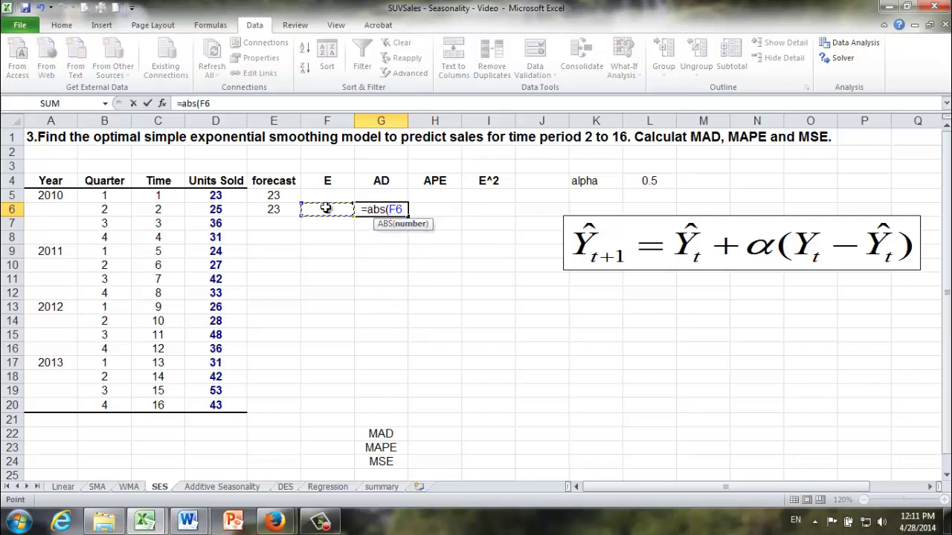
pyautogui.write(')')
pyautogui.press('Tab')
# Calculate the period 2 absolute percentage error in H6 with =ABS(F6/D6)
pyautogui.write('=abs(')
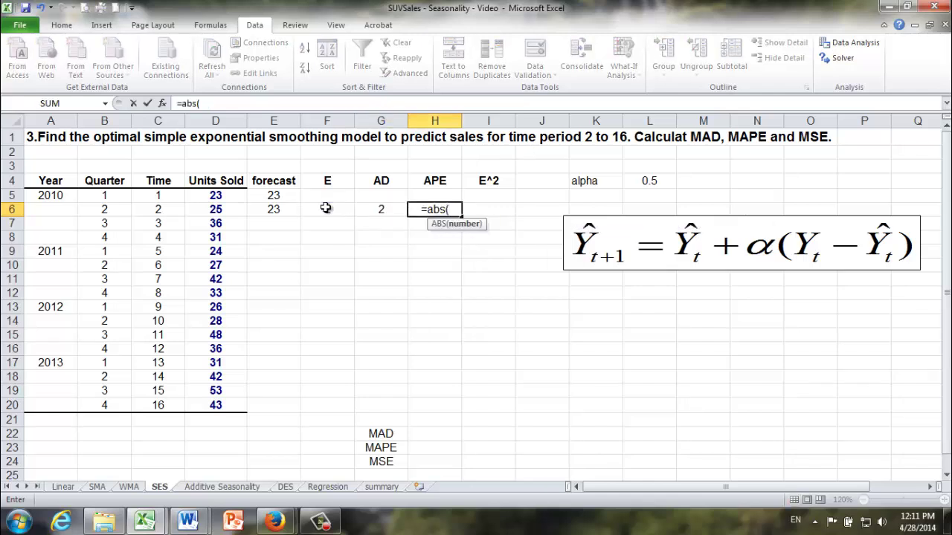
pyautogui.click(334, 210)
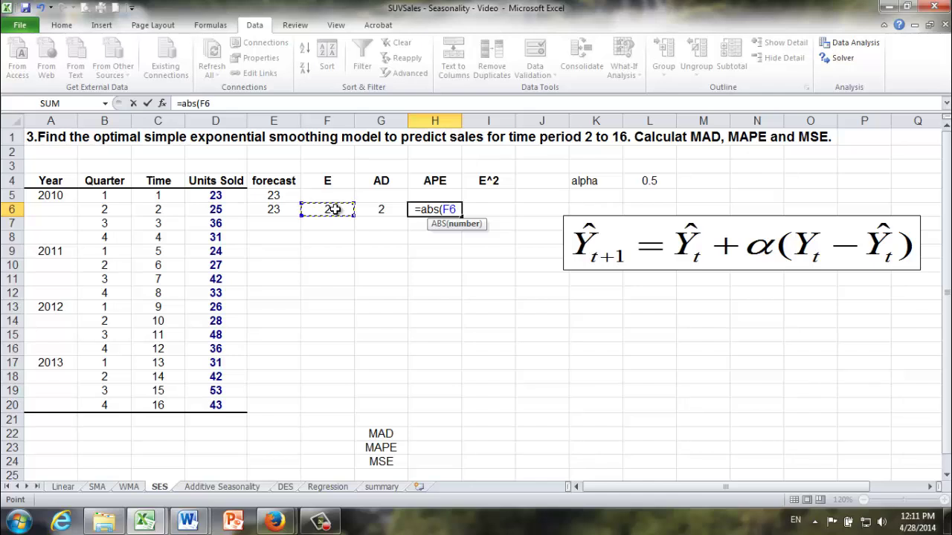
pyautogui.write('/')
pyautogui.click(214, 211)
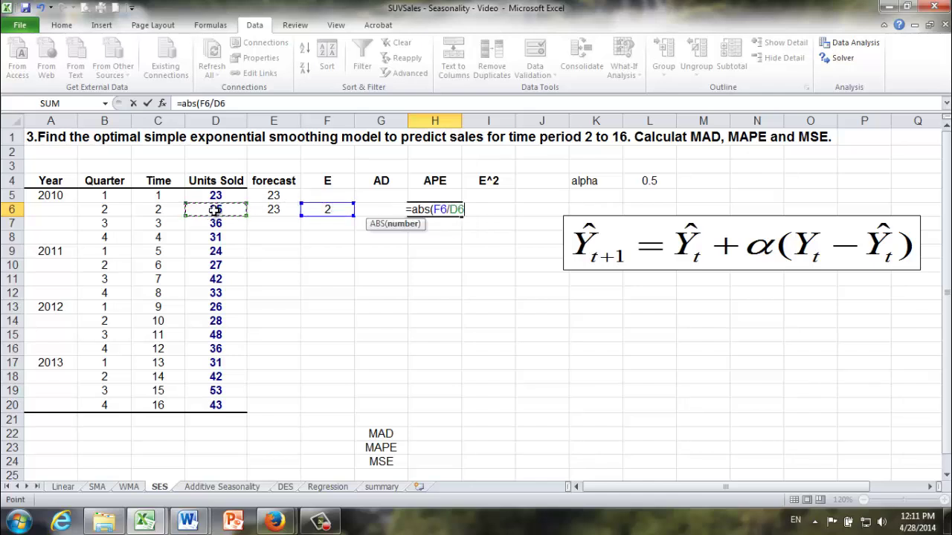
pyautogui.write(')')
pyautogui.press('Tab')
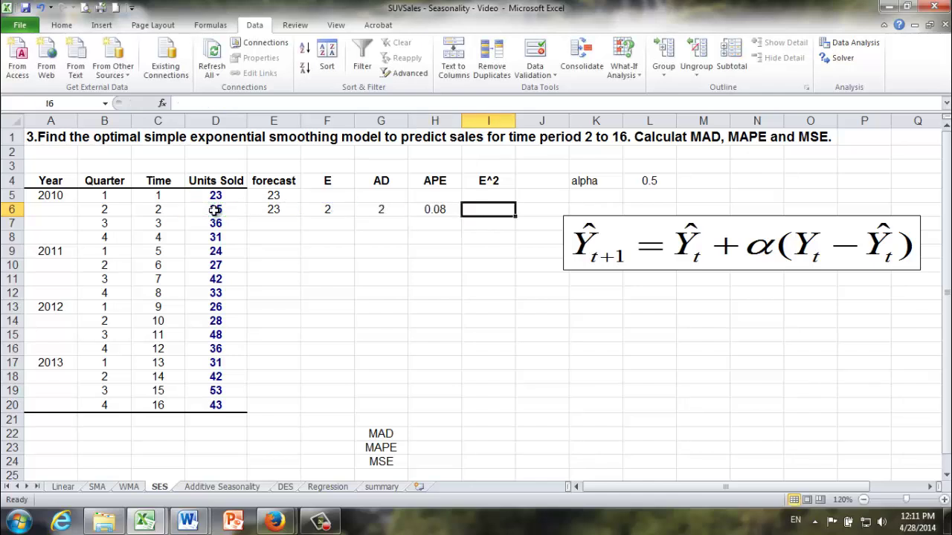
# Calculate the period 2 squared error in I6 with =F6^2
pyautogui.write('=')
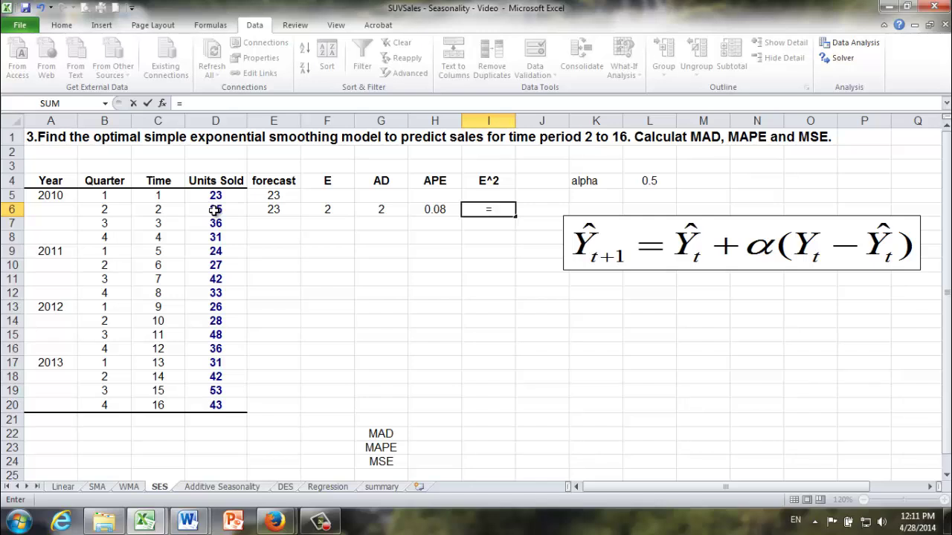
pyautogui.click(318, 211)
pyautogui.write('^2')
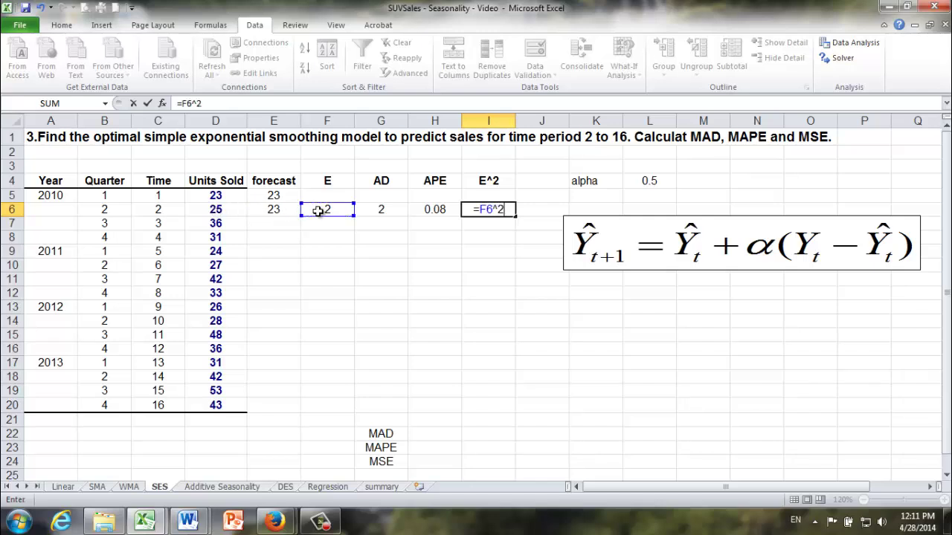
pyautogui.press('Return')
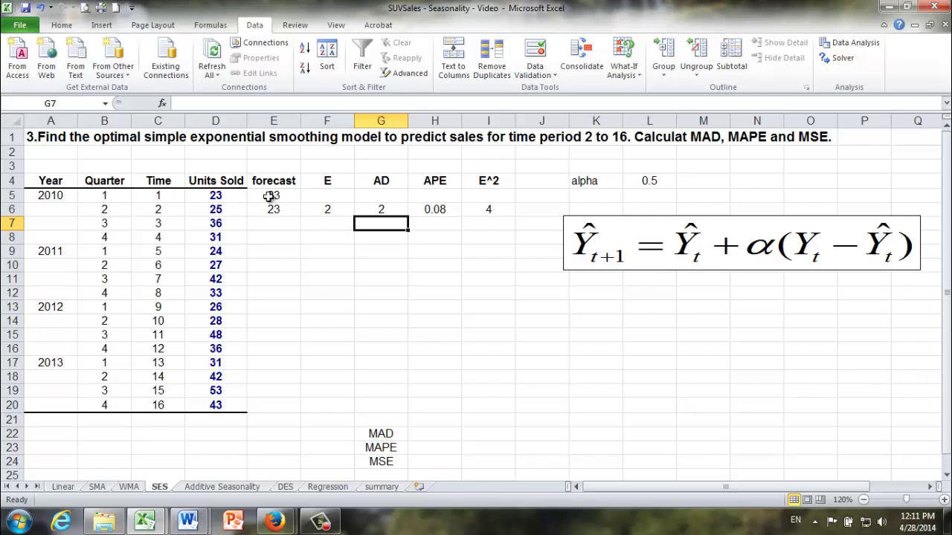
# Format the forecast cells E5:E20 as Number with 0 decimal places
pyautogui.moveTo(272, 197); pyautogui.dragTo(268, 407)
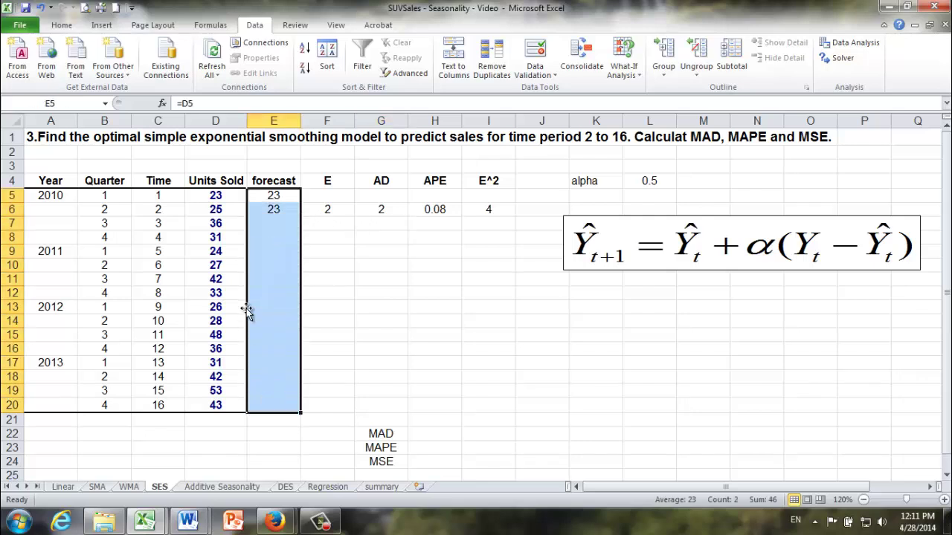
pyautogui.rightClick(270, 227)
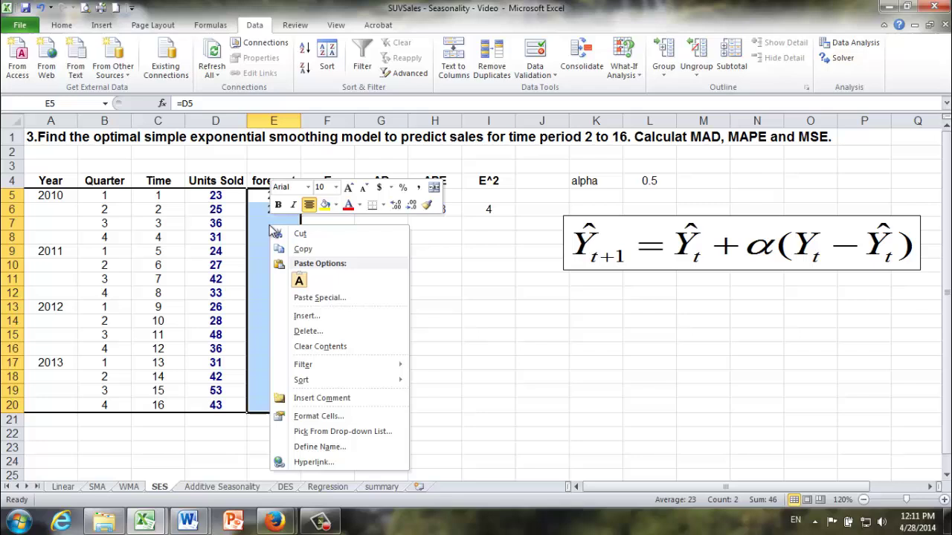
pyautogui.click(312, 417)
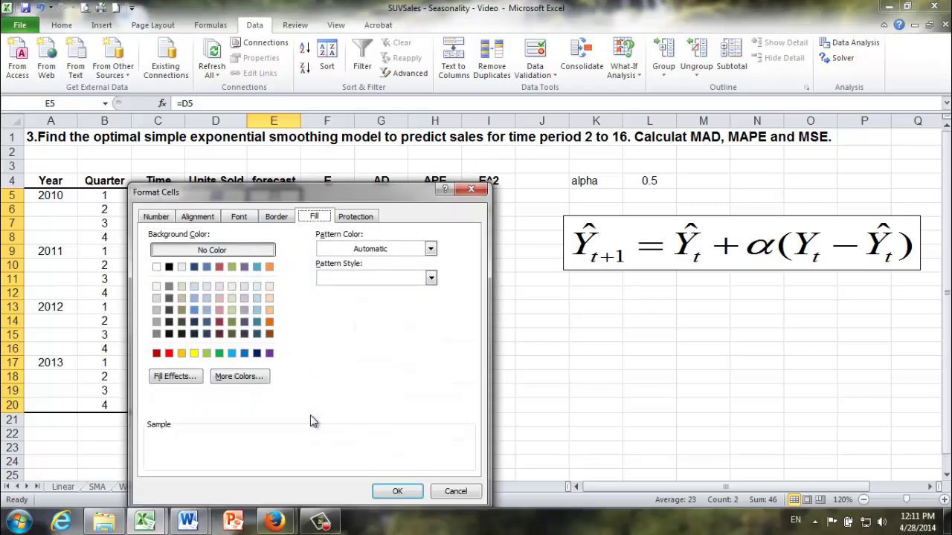
pyautogui.click(154, 217)
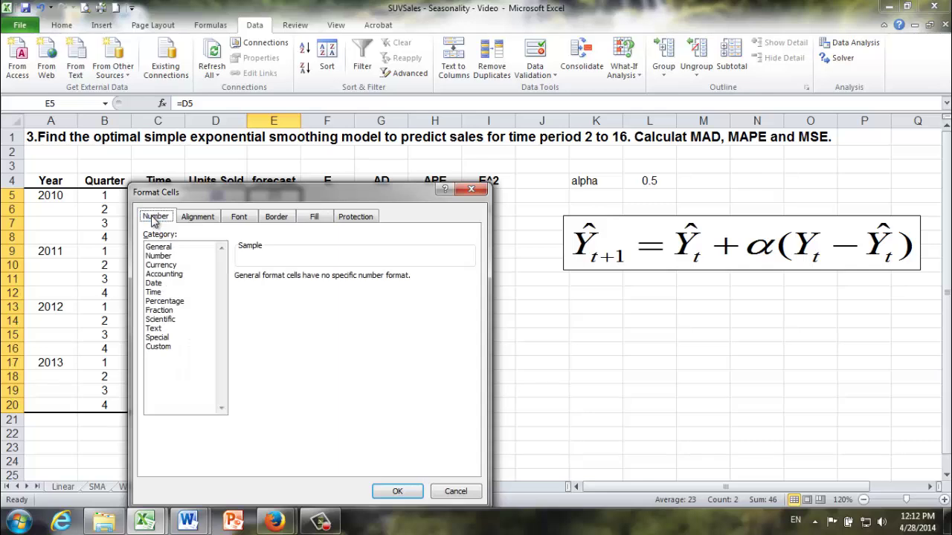
pyautogui.click(158, 257)
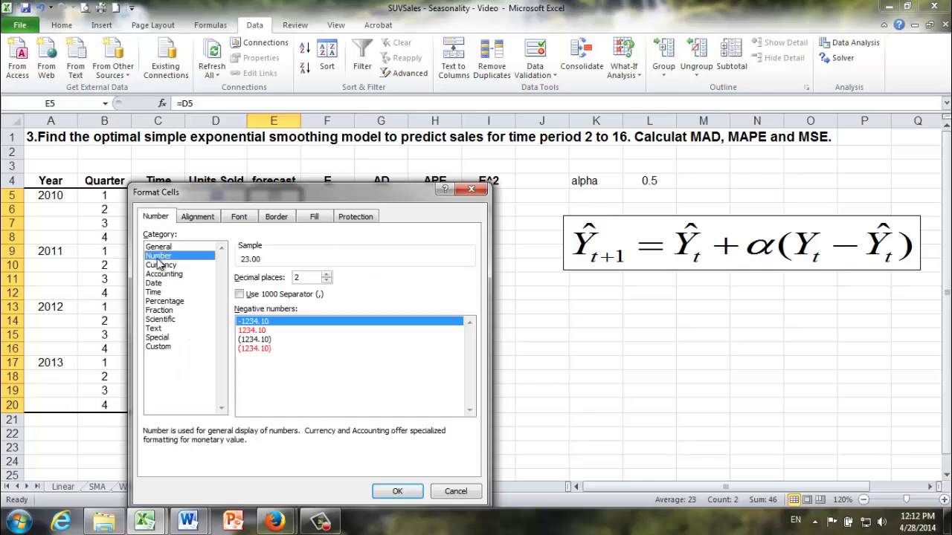
pyautogui.click(327, 280)
pyautogui.click(326, 280)
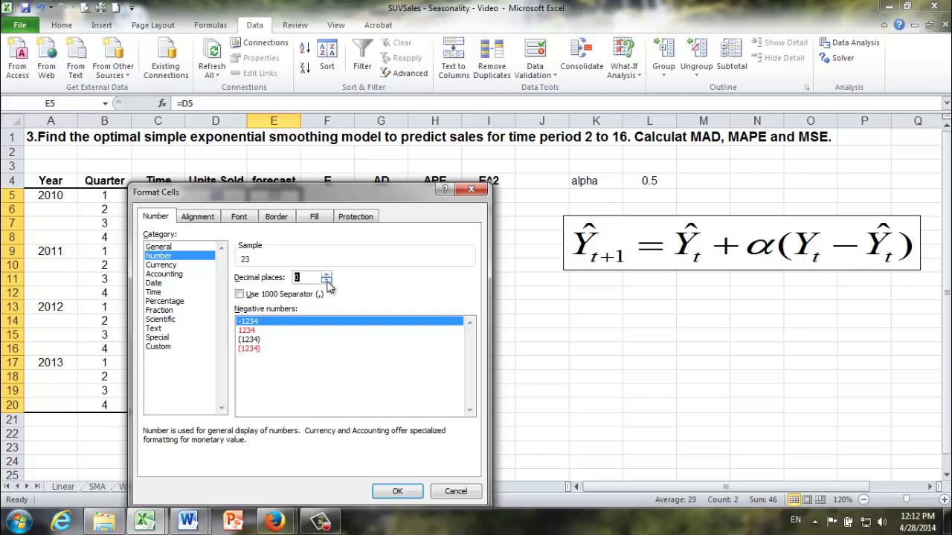
pyautogui.click(398, 491)
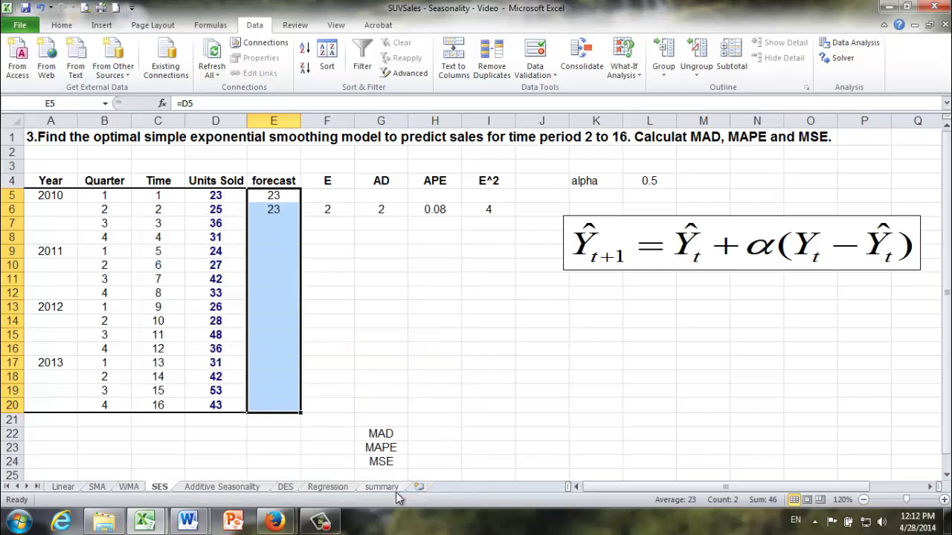
# Fill the period 2 forecast and error formulas in E6:I6 down through period 16 in row 20
pyautogui.click(475, 366)
pyautogui.moveTo(274, 210); pyautogui.dragTo(491, 410)
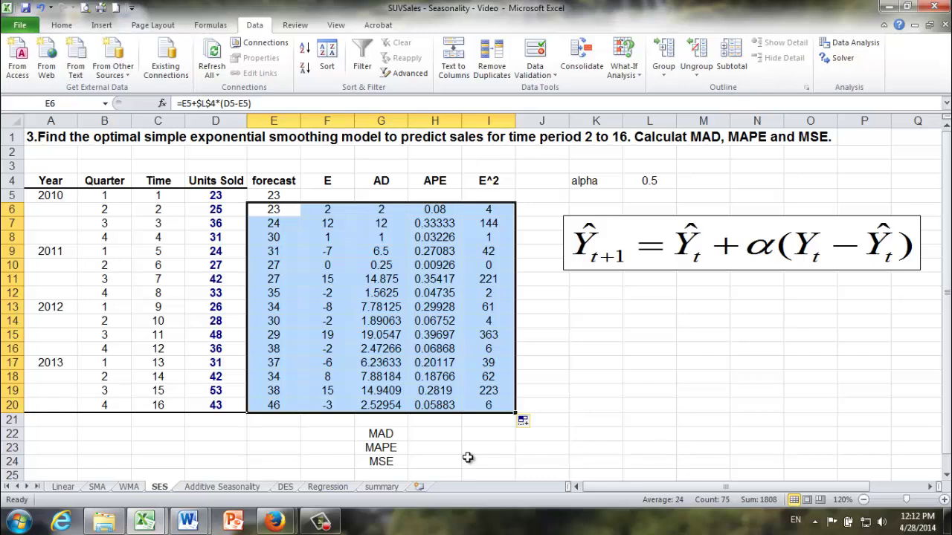
# Calculate the MAD in H22 as the average of the absolute deviations, =AVERAGE(G6:G20)
pyautogui.click(435, 436)
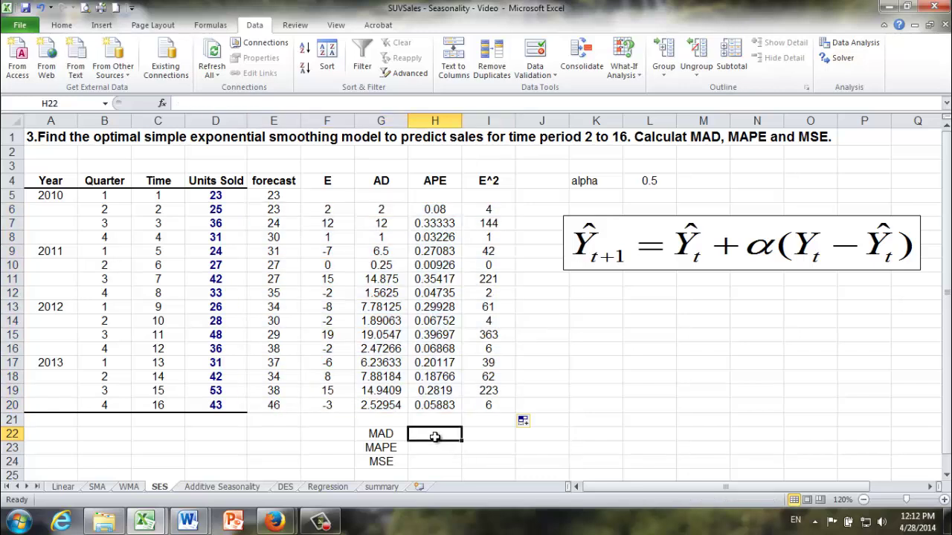
pyautogui.write('=average(')
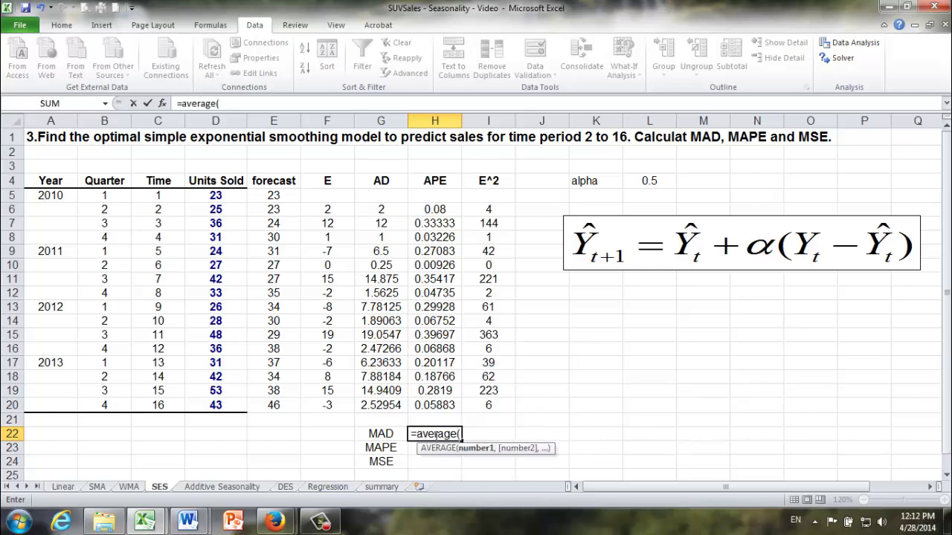
pyautogui.moveTo(375, 209); pyautogui.dragTo(373, 406)
pyautogui.write(')')
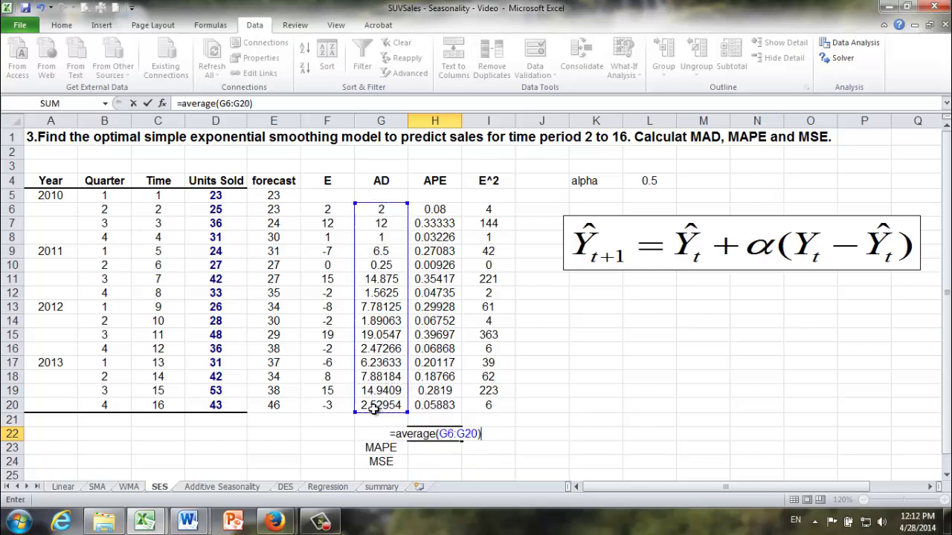
pyautogui.press('Return')
# Calculate the MAPE in H23 as a percentage with =AVERAGE(H6:H20)*100
pyautogui.write('=')
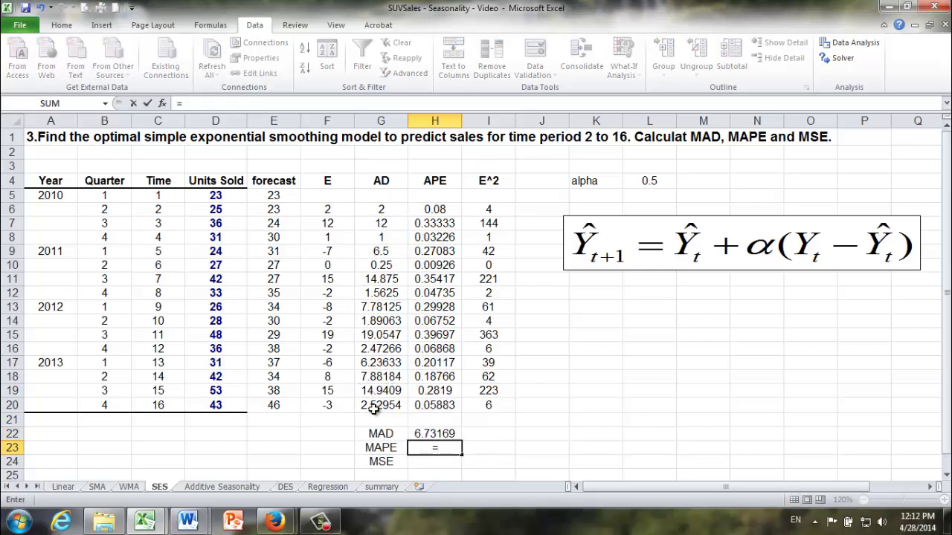
pyautogui.write('average(')
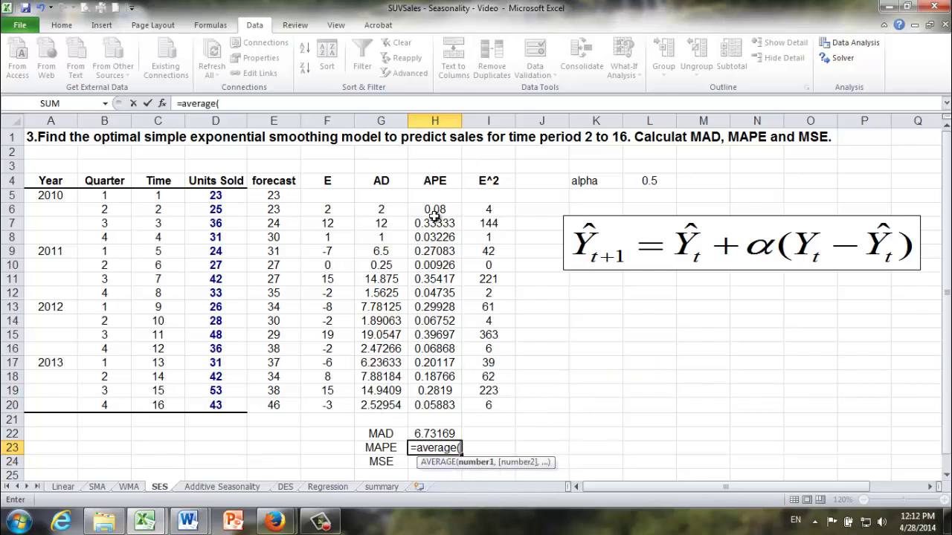
pyautogui.moveTo(435, 209); pyautogui.dragTo(435, 405)
pyautogui.write(')*')
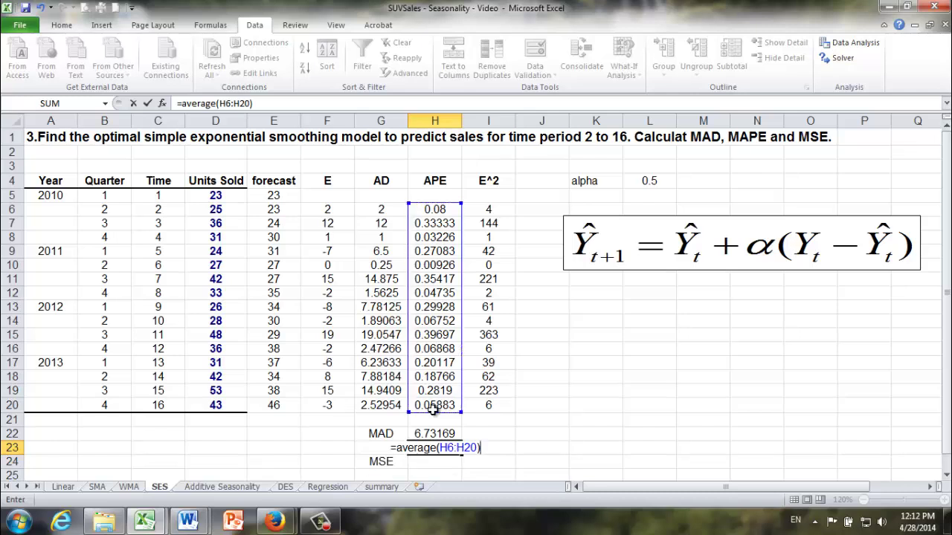
pyautogui.write('100')
pyautogui.press('Return')
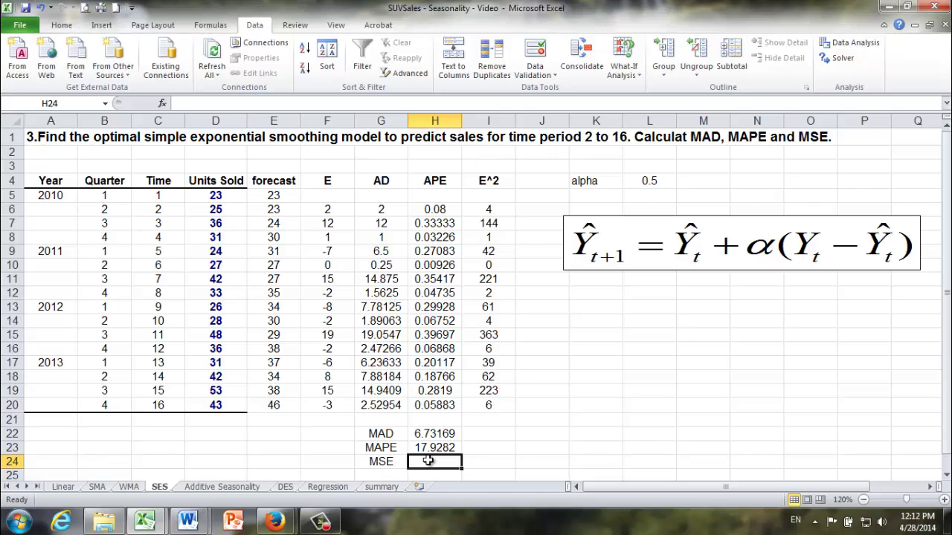
# Calculate the MSE in H24 as the average of the squared errors, =AVERAGE(I6:I20)
pyautogui.write('=aver')
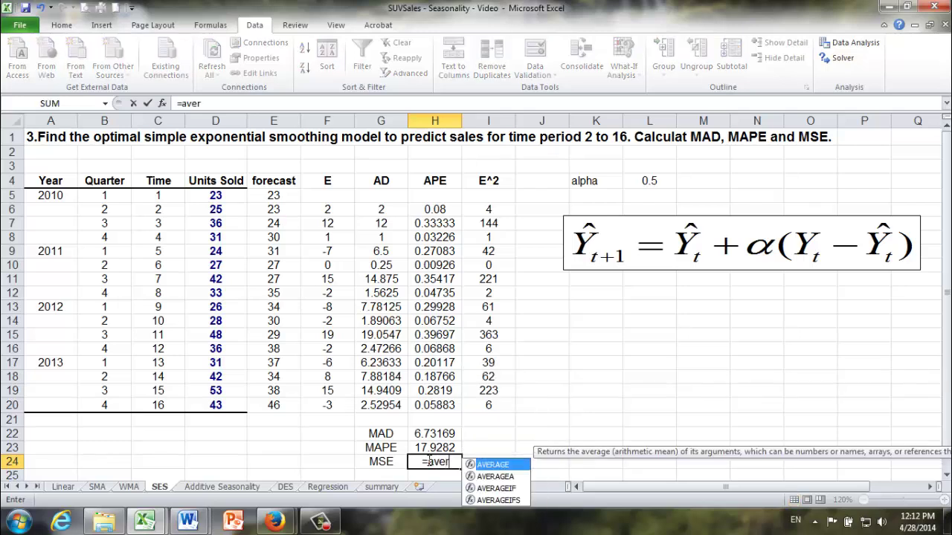
pyautogui.write('age(')
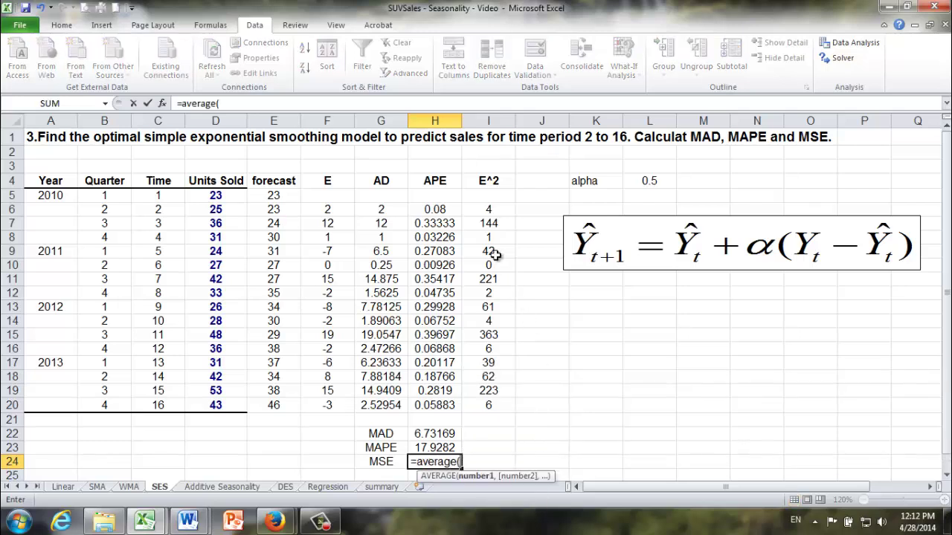
pyautogui.moveTo(487, 210); pyautogui.dragTo(484, 403)
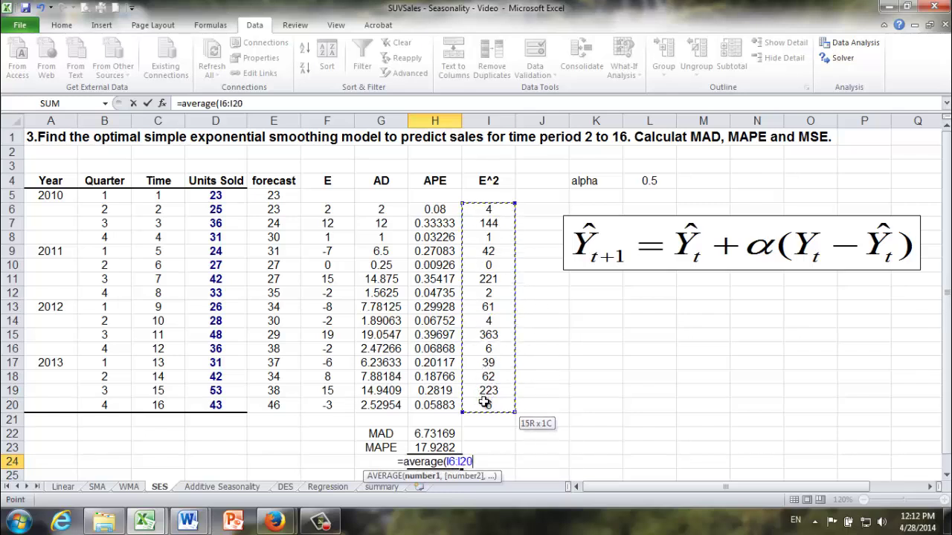
pyautogui.write(')')
pyautogui.press('Return')
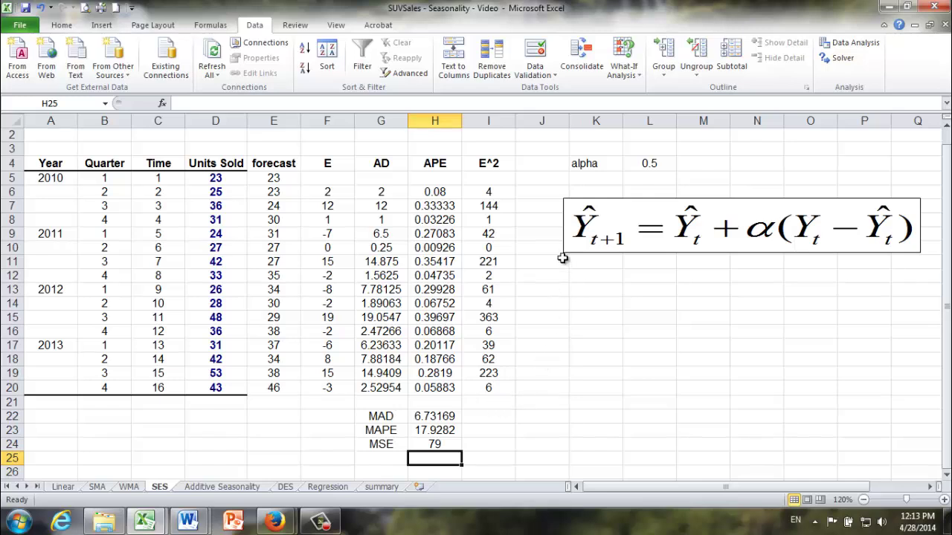
# Run Solver with GRG Nonlinear to minimize the MSE in H24 by changing alpha in L4, subject to L4 <= 1, and keep the solution
pyautogui.click(638, 163)
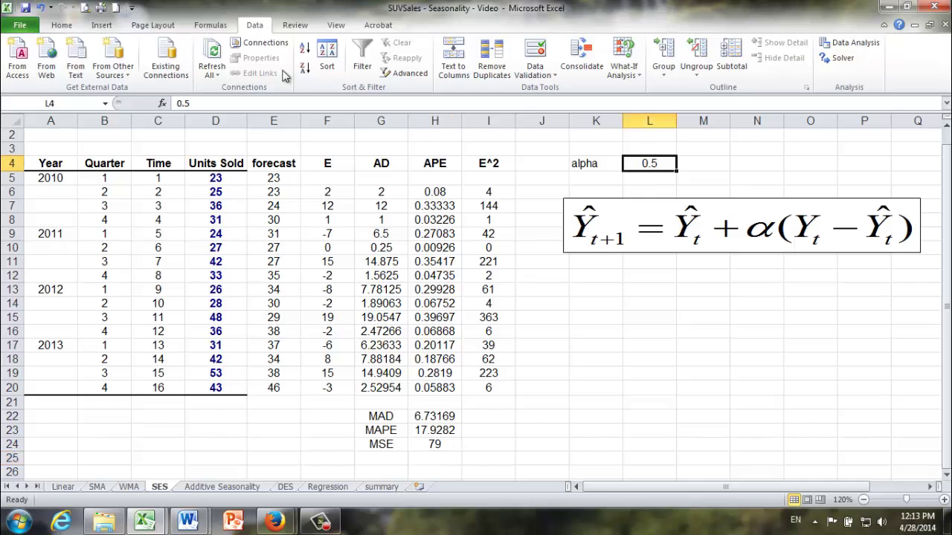
pyautogui.click(841, 57)
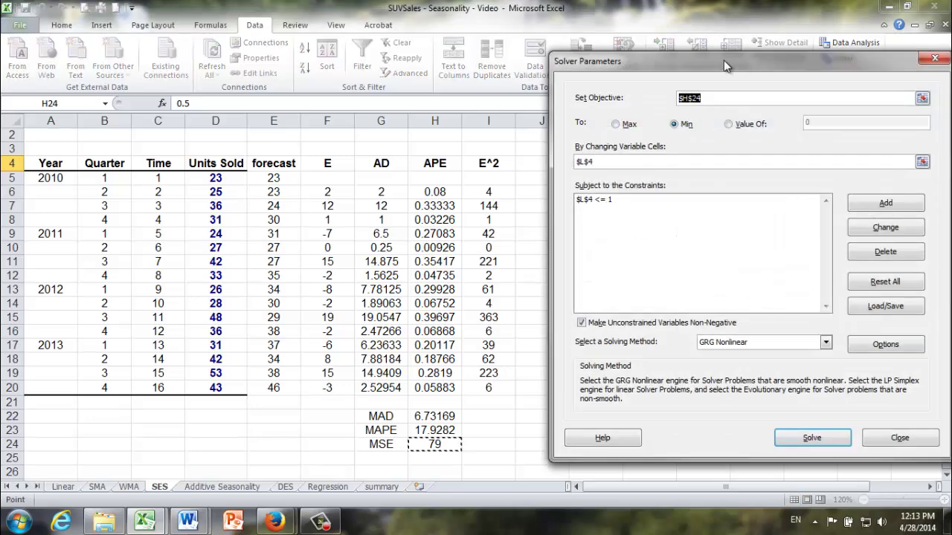
pyautogui.moveTo(715, 64); pyautogui.dragTo(694, 191)
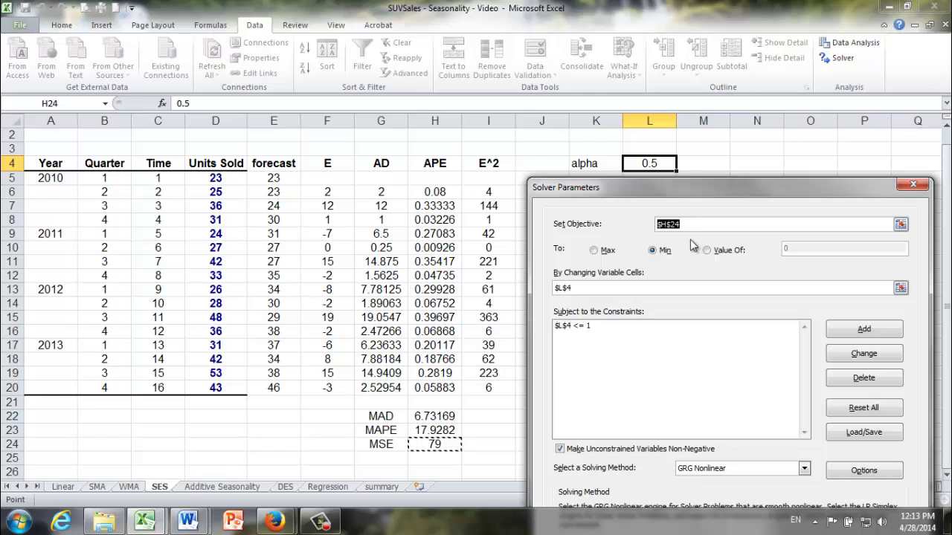
pyautogui.click(586, 288)
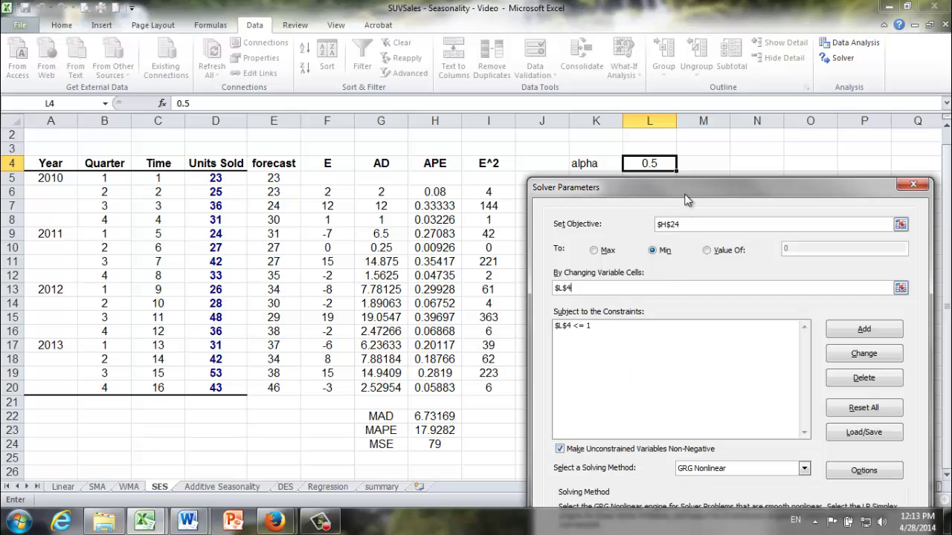
pyautogui.moveTo(690, 186); pyautogui.dragTo(677, 64)
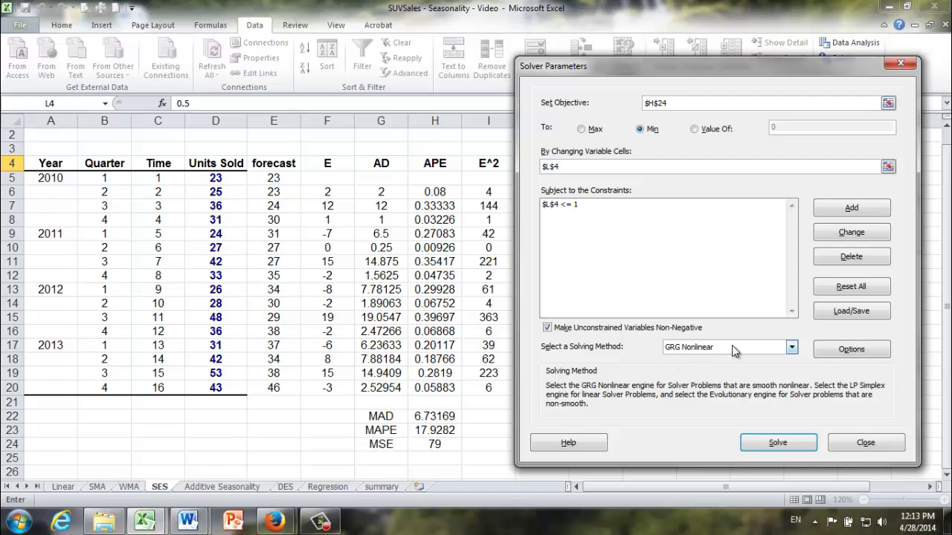
pyautogui.click(760, 448)
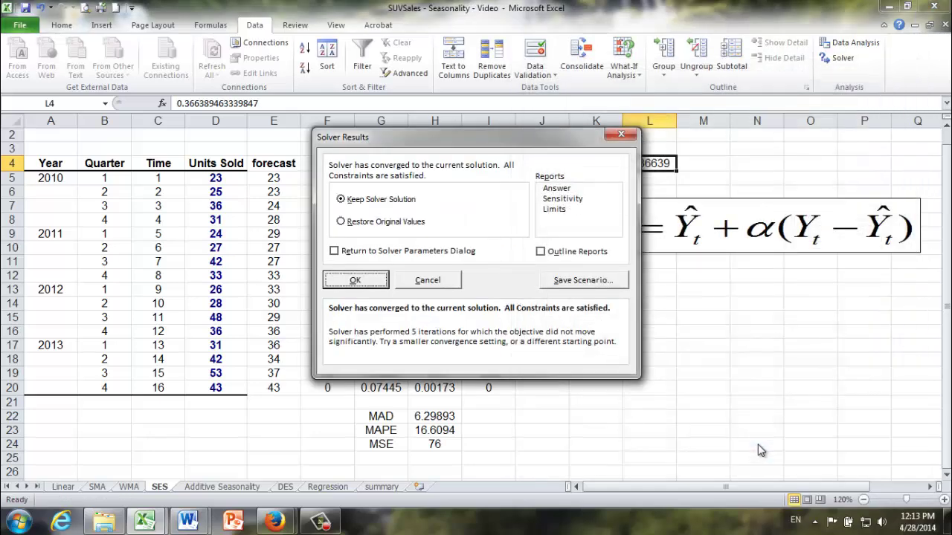
pyautogui.click(357, 281)
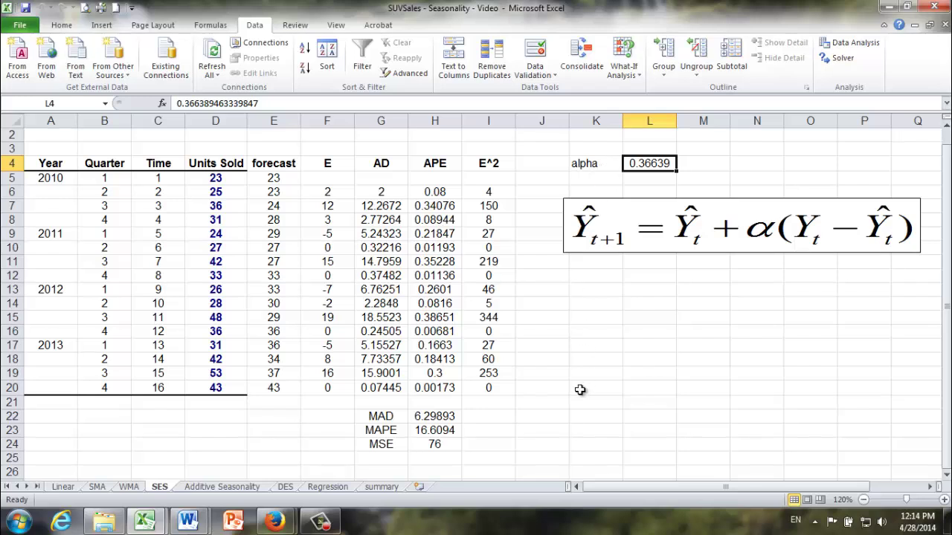
pyautogui.click(415, 444)
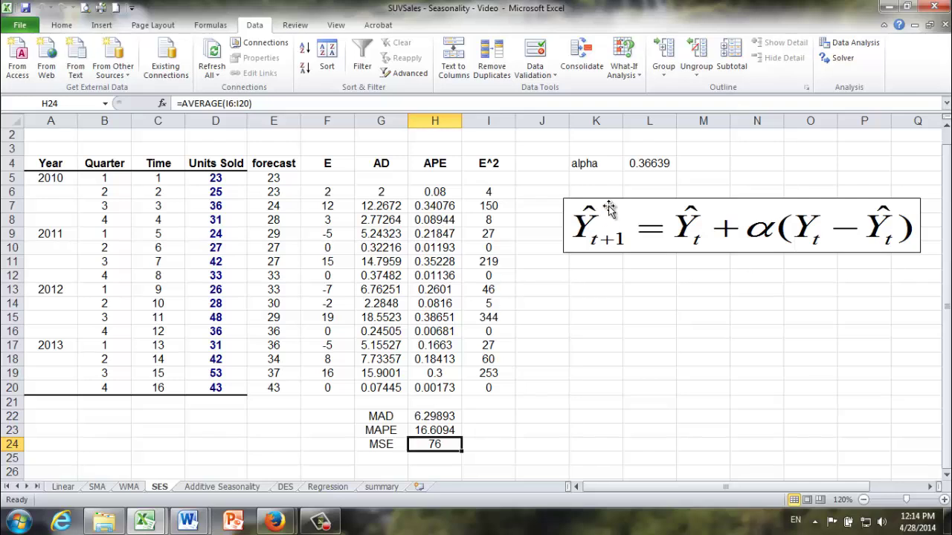
pyautogui.click(650, 164)
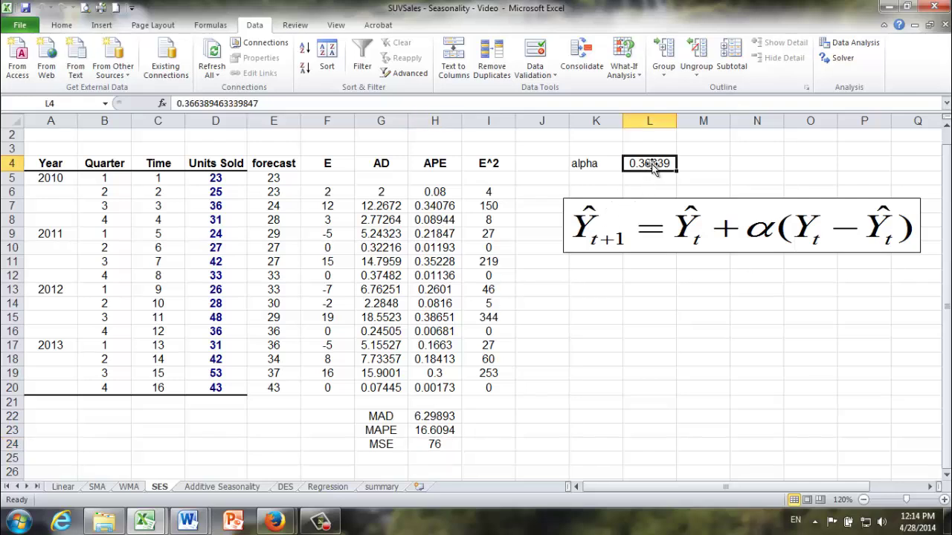